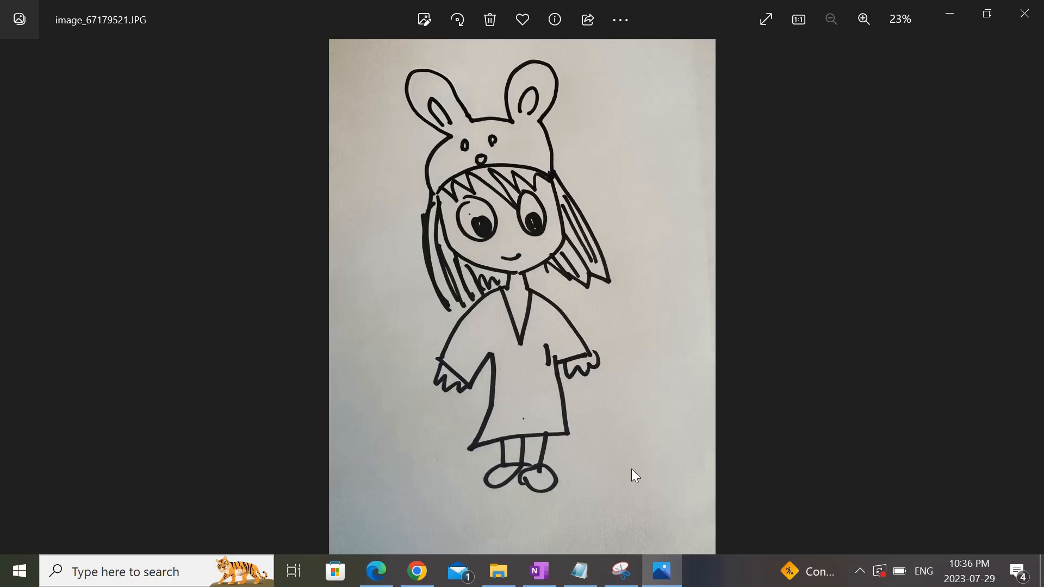
# Step: Copy the bunny-hat girl sketch from the photo viewer and post it in the Discord general channel
pyautogui.rightClick(648, 154)
pyautogui.click(722, 76)
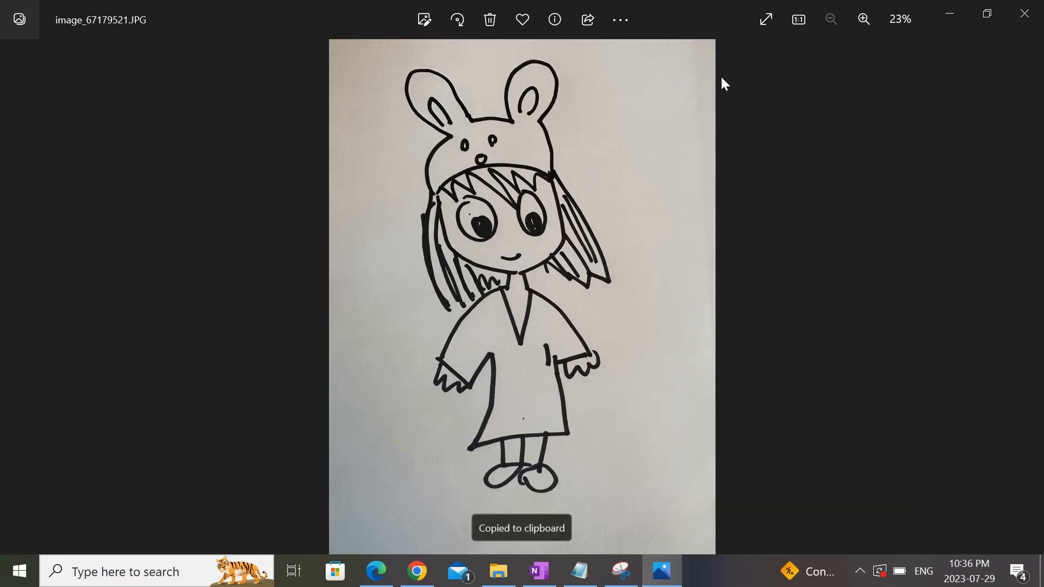
pyautogui.moveTo(417, 571)
pyautogui.click(443, 520)
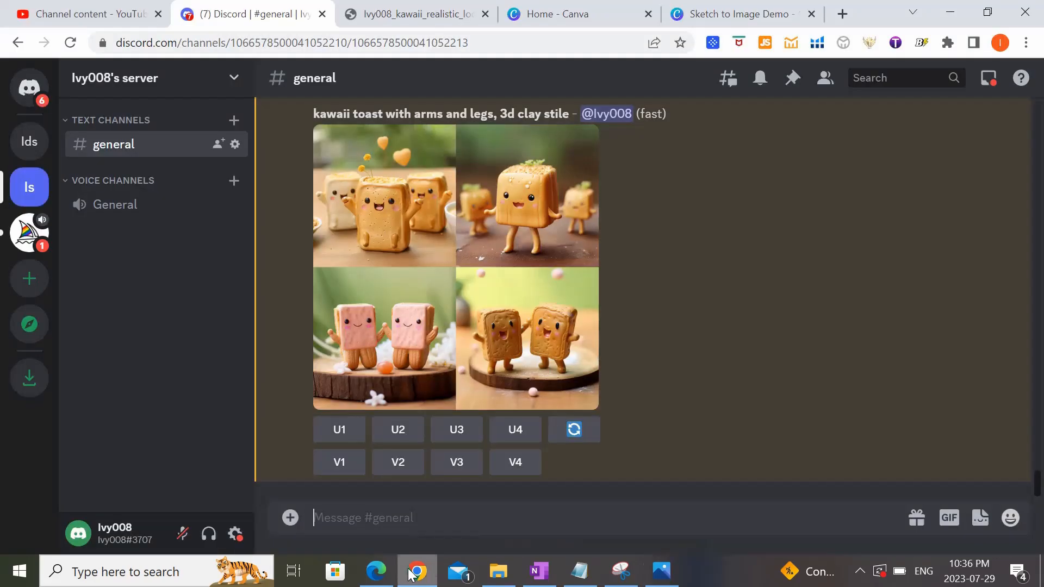
pyautogui.hotkey('ctrl', 'v')
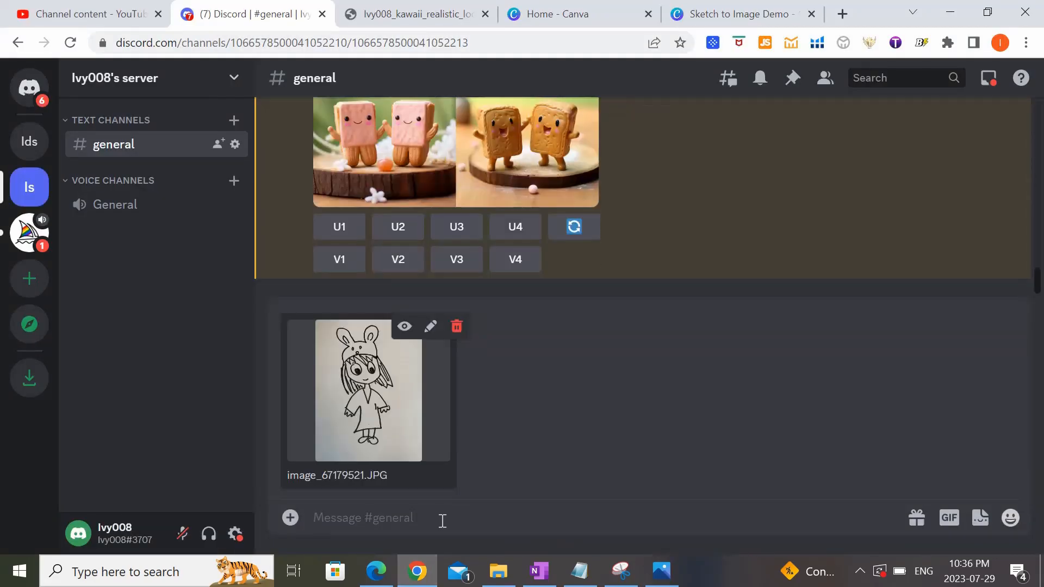
pyautogui.press('Return')
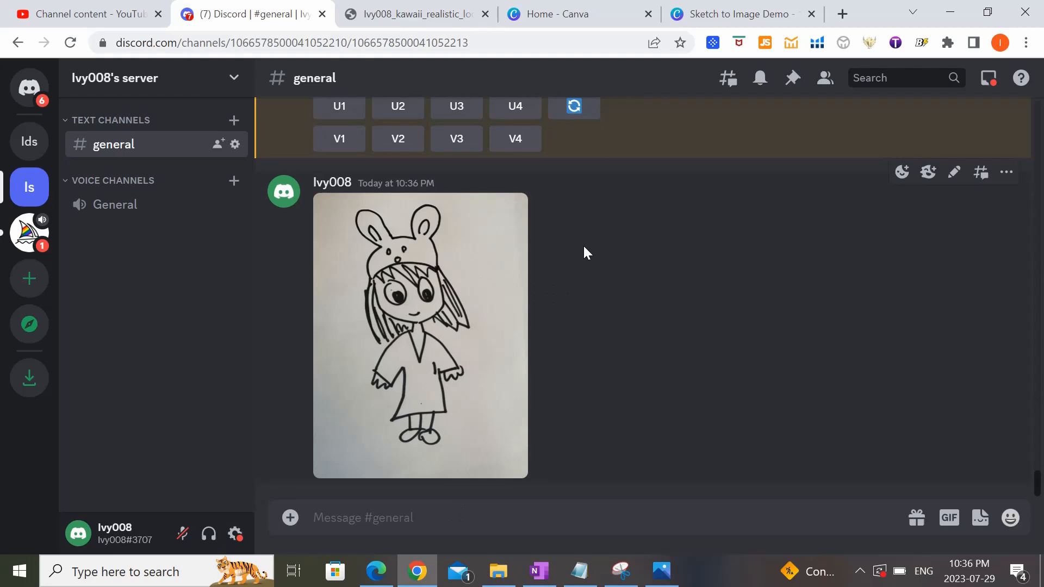
# Step: Enlarge the posted girl sketch, copy its image address and return to the channel
pyautogui.click(465, 329)
pyautogui.rightClick(523, 306)
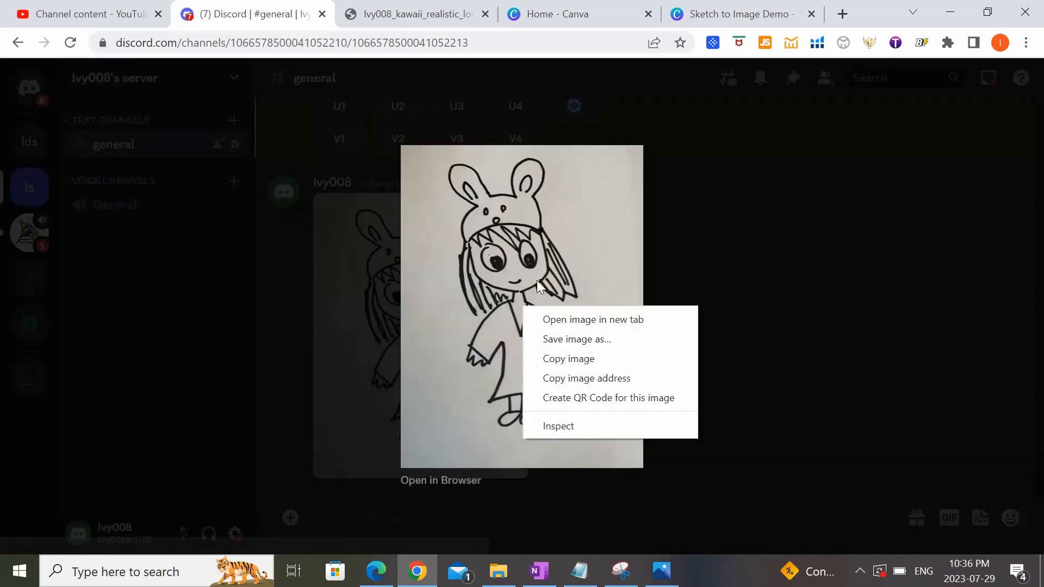
pyautogui.click(612, 377)
pyautogui.click(688, 355)
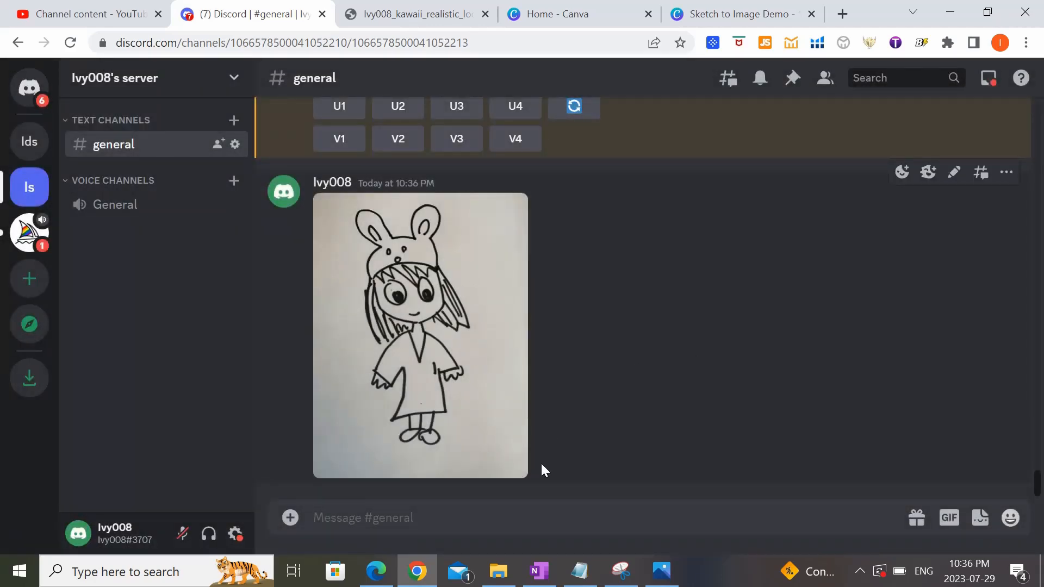
# Step: Run /imagine with the copied sketch link followed by "a cute little girl wearing a bunny hat"
pyautogui.click(542, 512)
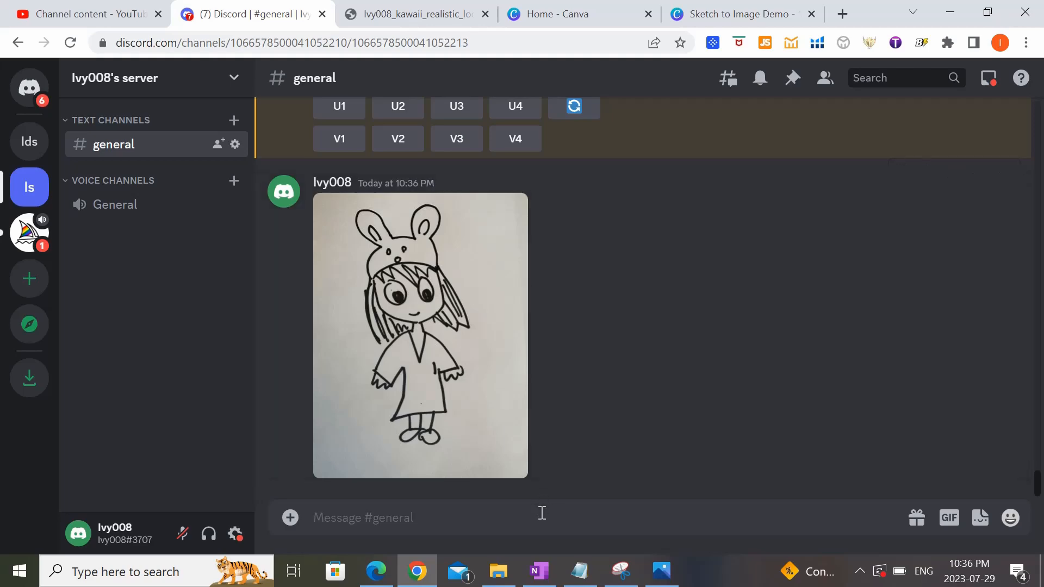
pyautogui.write('/imagine')
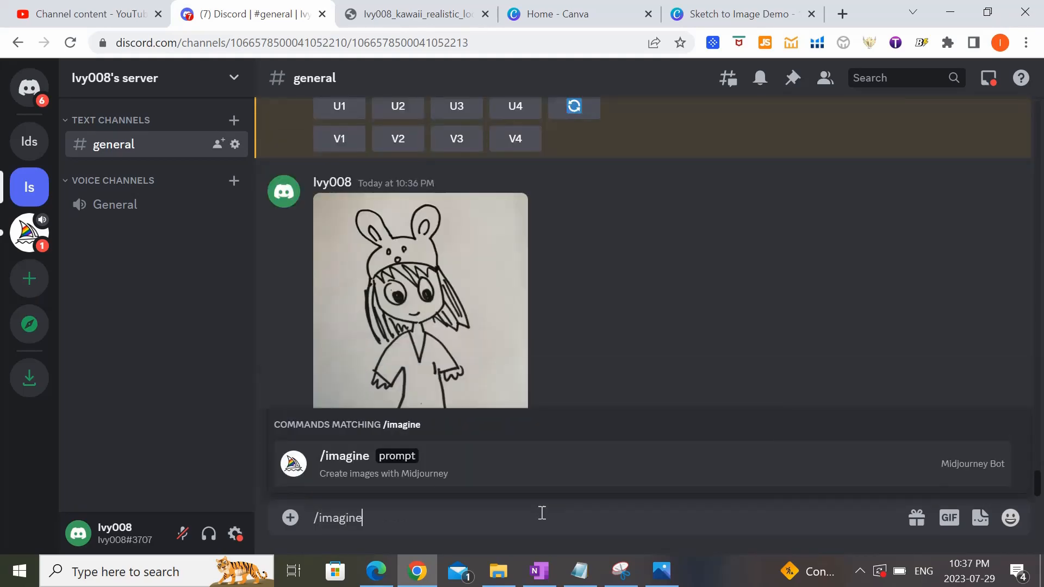
pyautogui.press('Return')
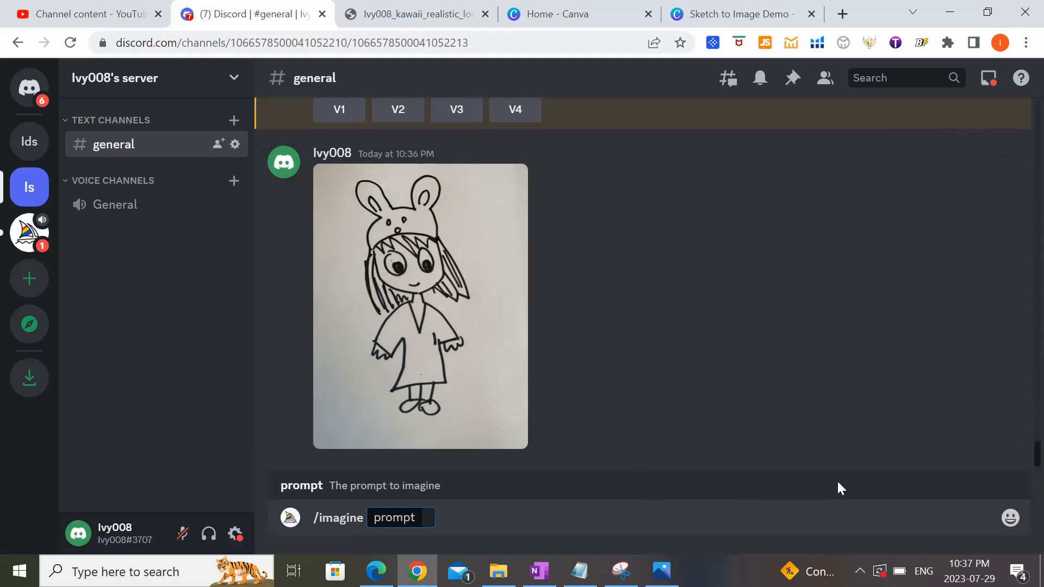
pyautogui.hotkey('ctrl', 'v')
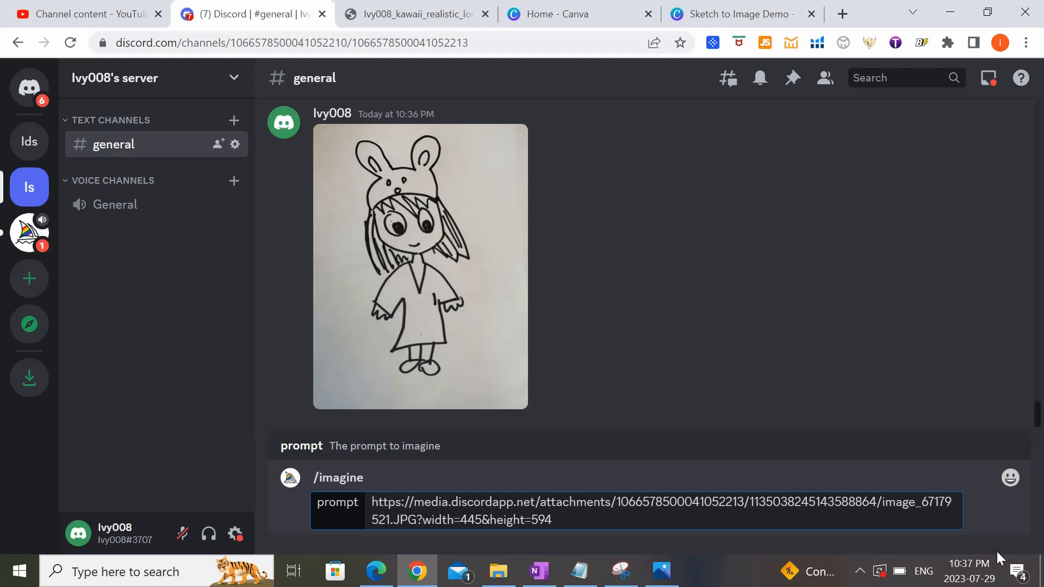
pyautogui.write('a cute litt')
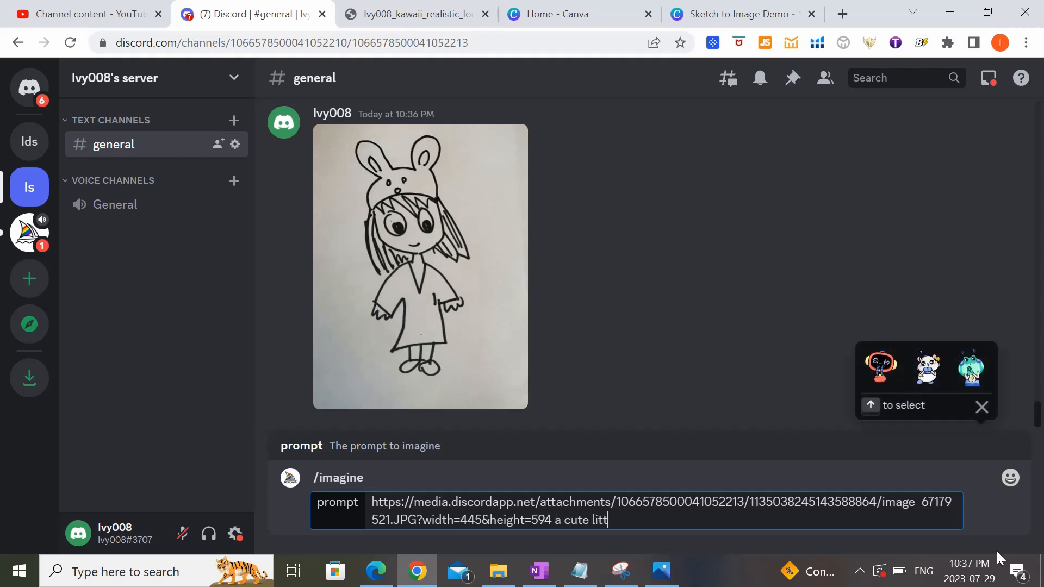
pyautogui.write('le girl wearing a bunny ')
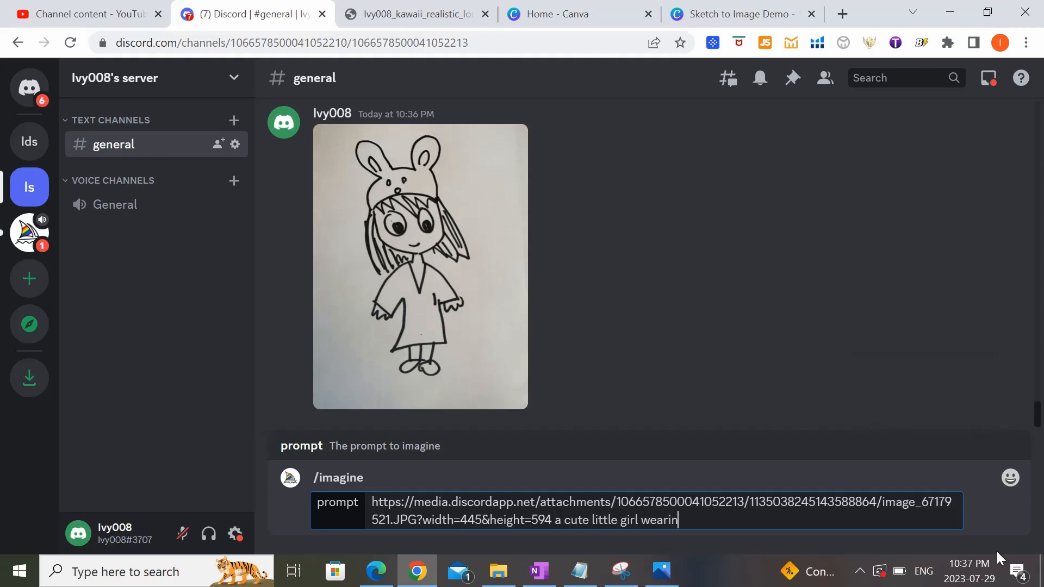
pyautogui.write('hat')
pyautogui.press('Return')
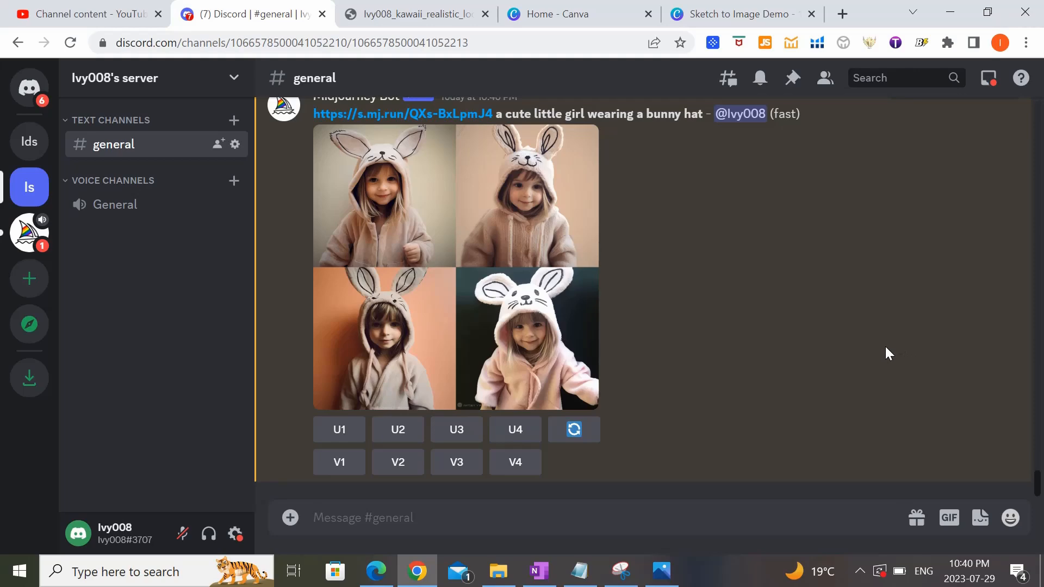
# Step: Run /imagine with the sketch link and "a cute little girl wearing a bunny hat, children's storybook illustration style"
pyautogui.scroll(5, 885, 347)
pyautogui.scroll(-3, 885, 351)
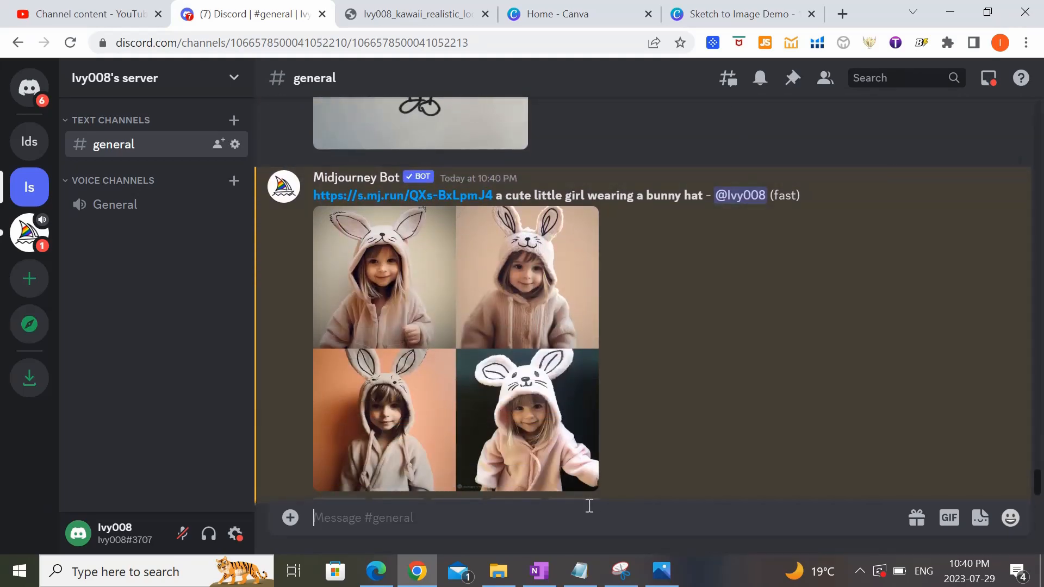
pyautogui.write('/imagine')
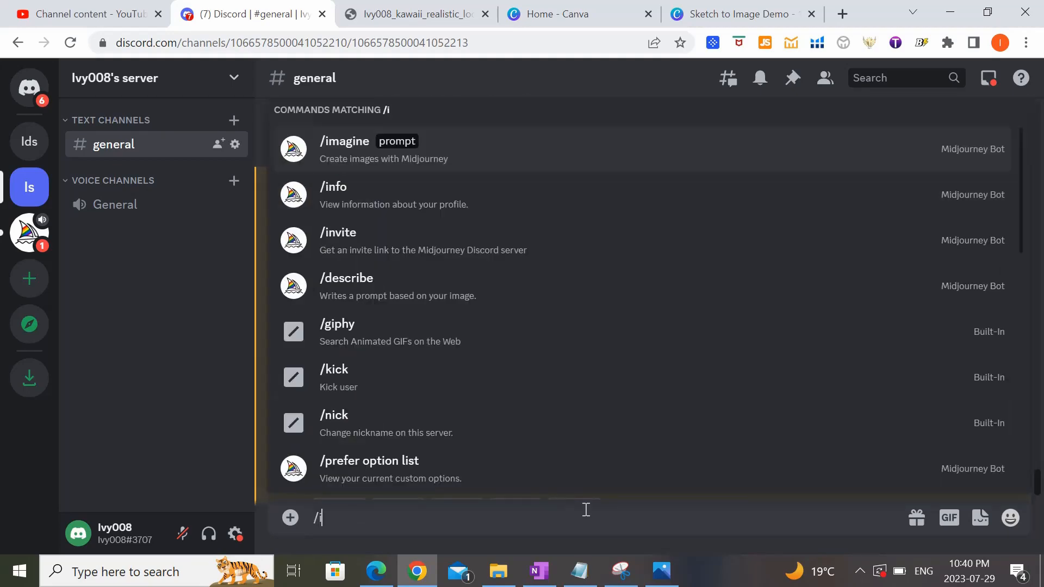
pyautogui.press('Tab')
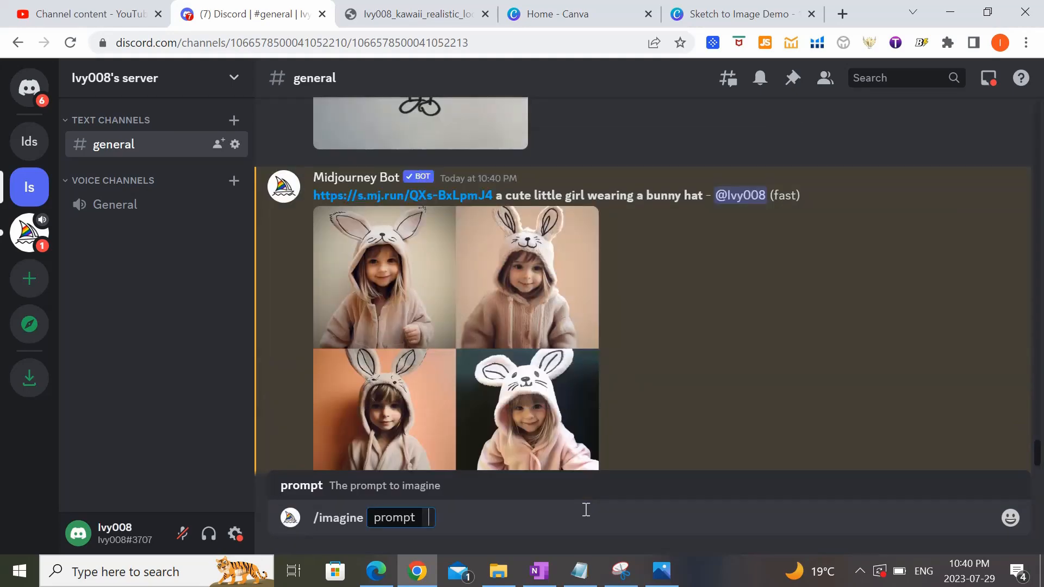
pyautogui.hotkey('ctrl', 'v')
pyautogui.write('a cute little girl wearing a bunny hat, child')
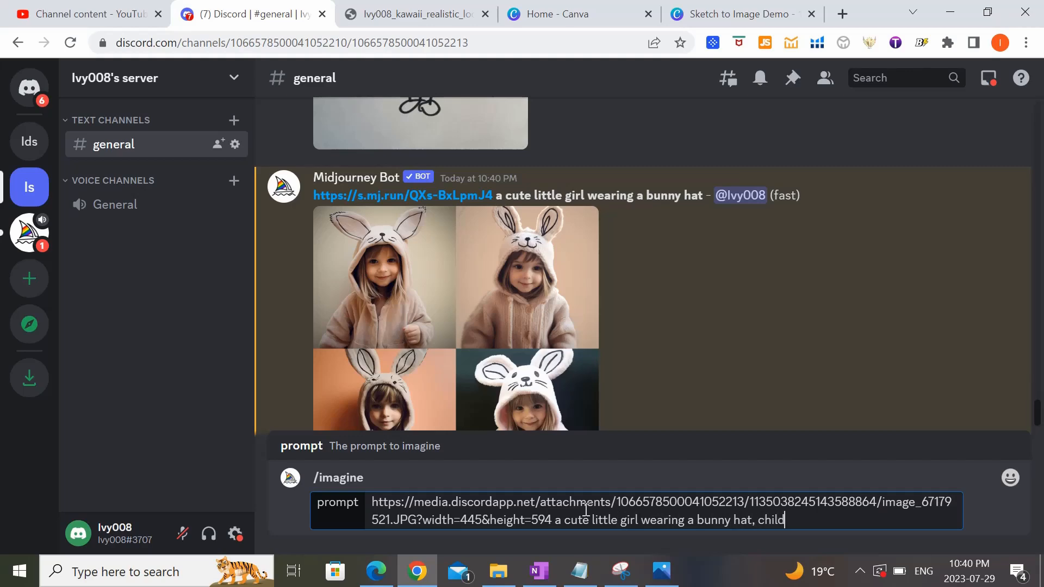
pyautogui.write("ren's storybook illustration style")
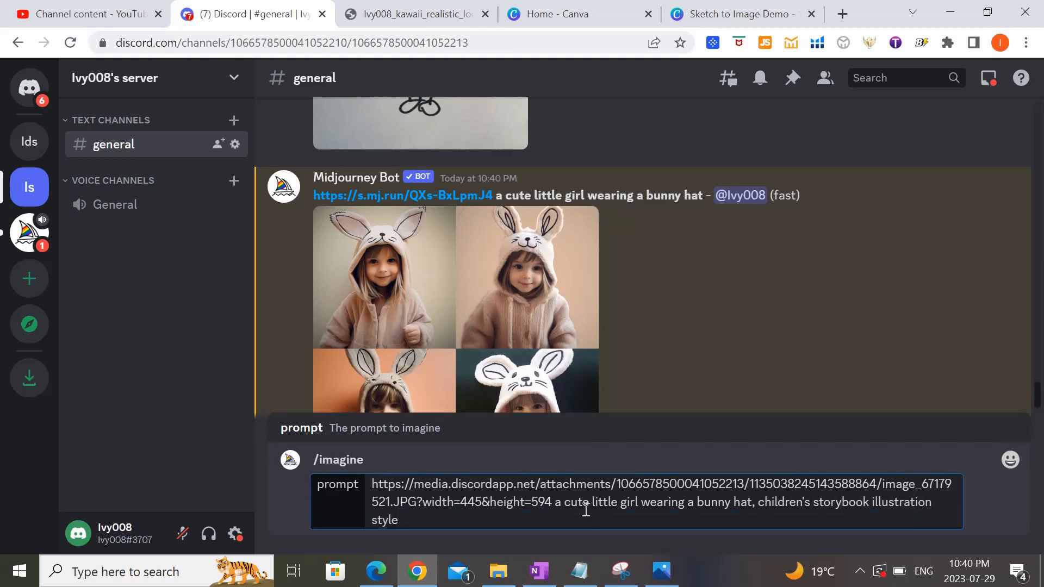
pyautogui.press('Return')
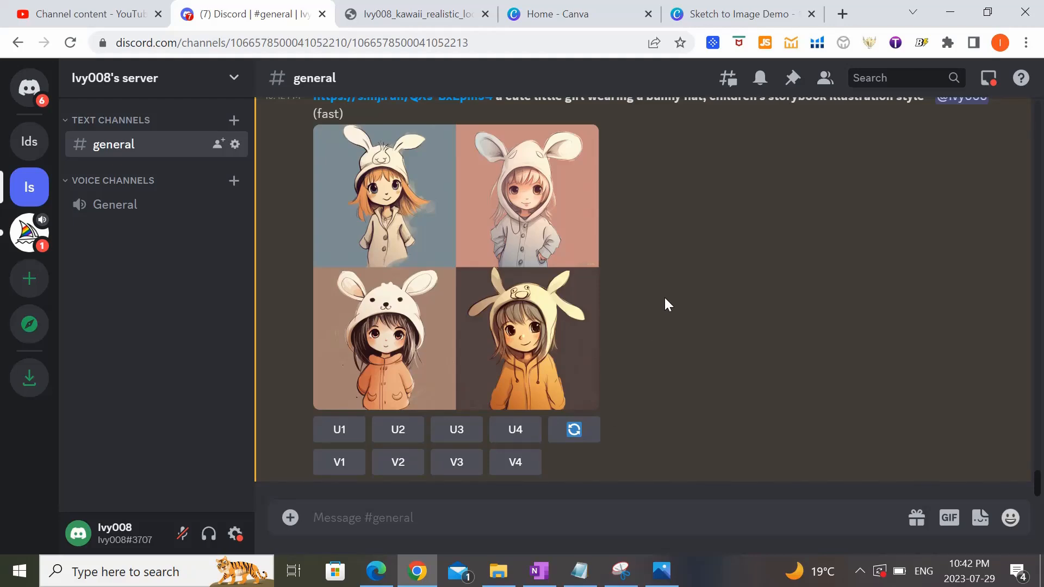
# Step: Review the storybook-style grid, upscale its third image and open the upscaled picture
pyautogui.scroll(5, 673, 322)
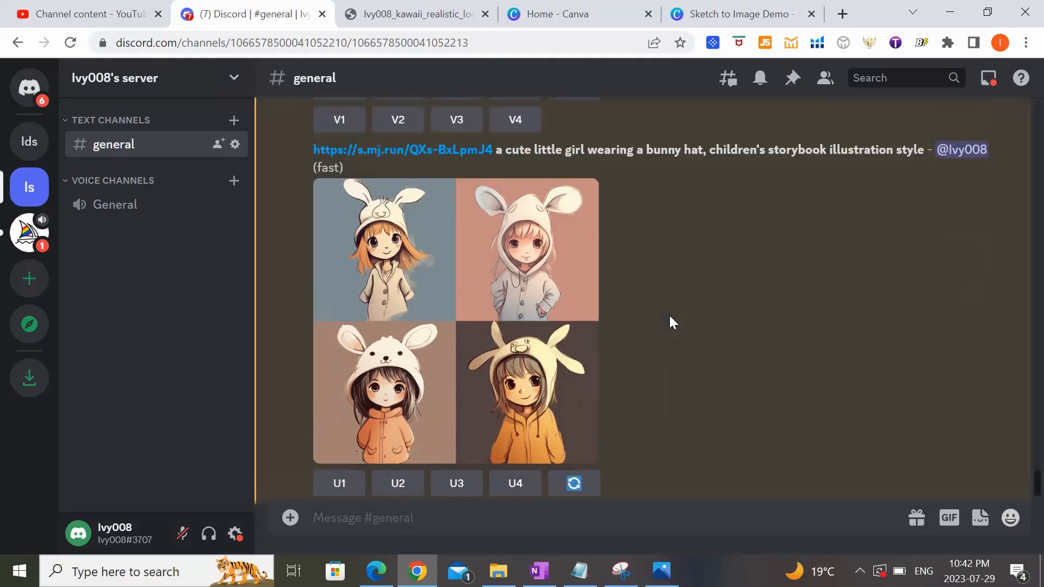
pyautogui.scroll(-5, 670, 317)
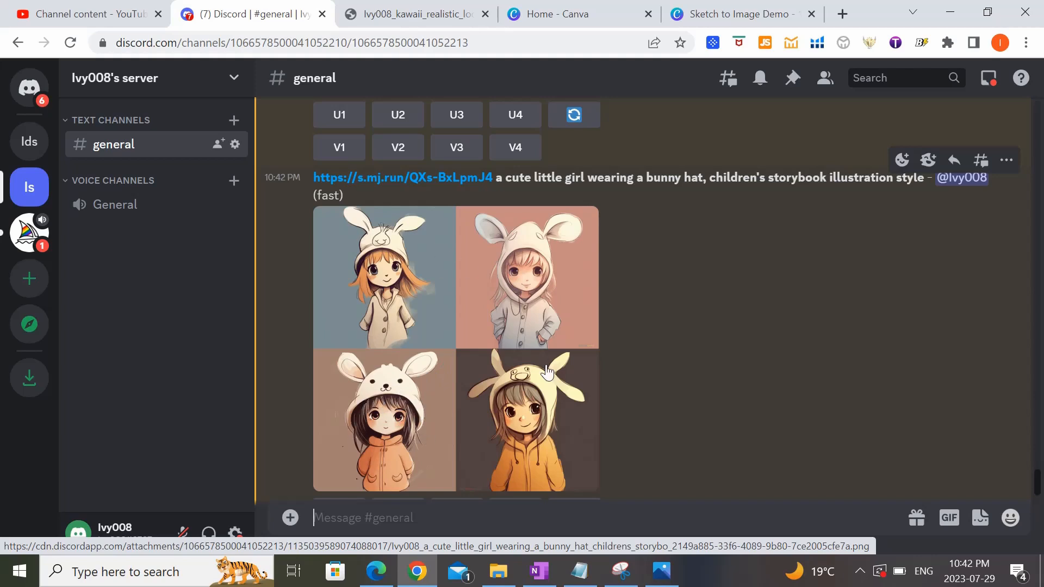
pyautogui.scroll(-2, 598, 307)
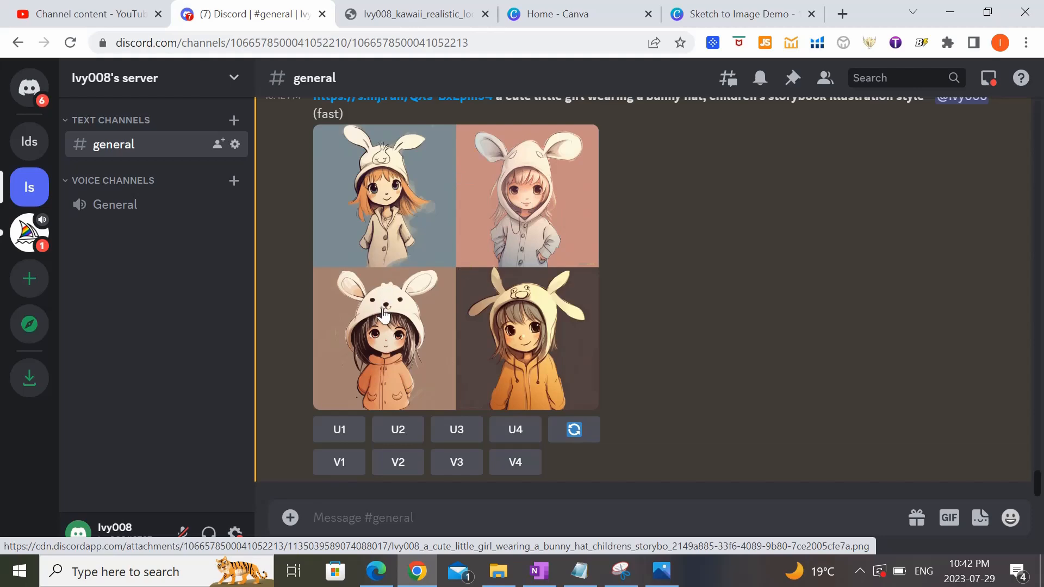
pyautogui.click(458, 429)
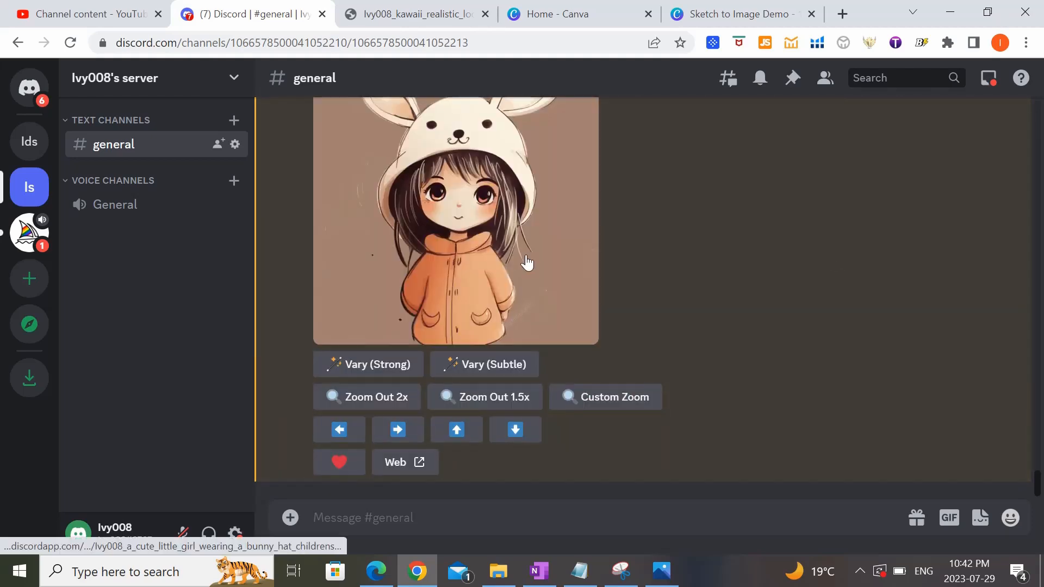
pyautogui.click(526, 263)
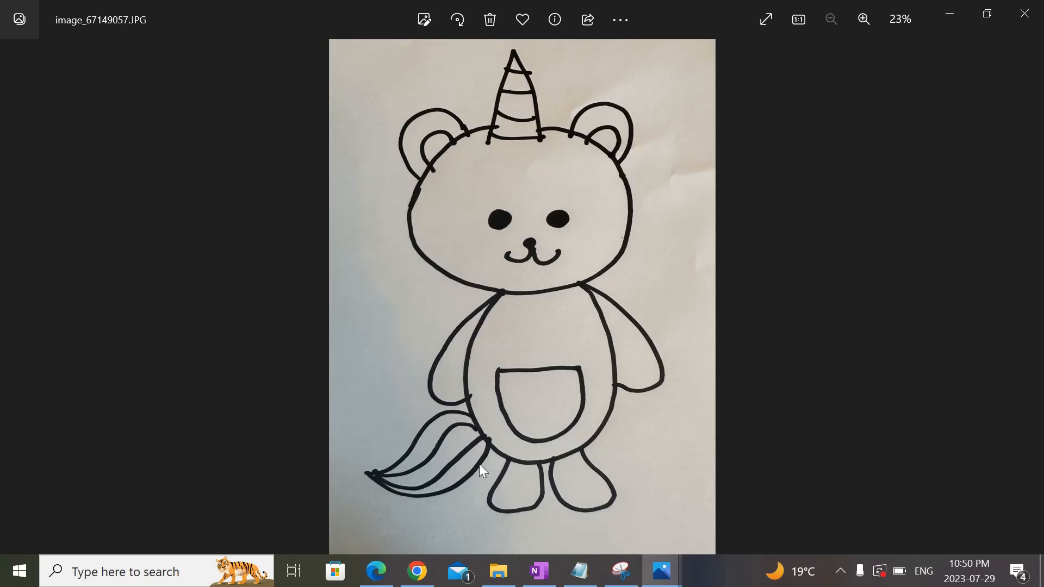
# Step: Copy the unicorn-bear sketch from the photo viewer and post it in the Discord general channel
pyautogui.rightClick(631, 482)
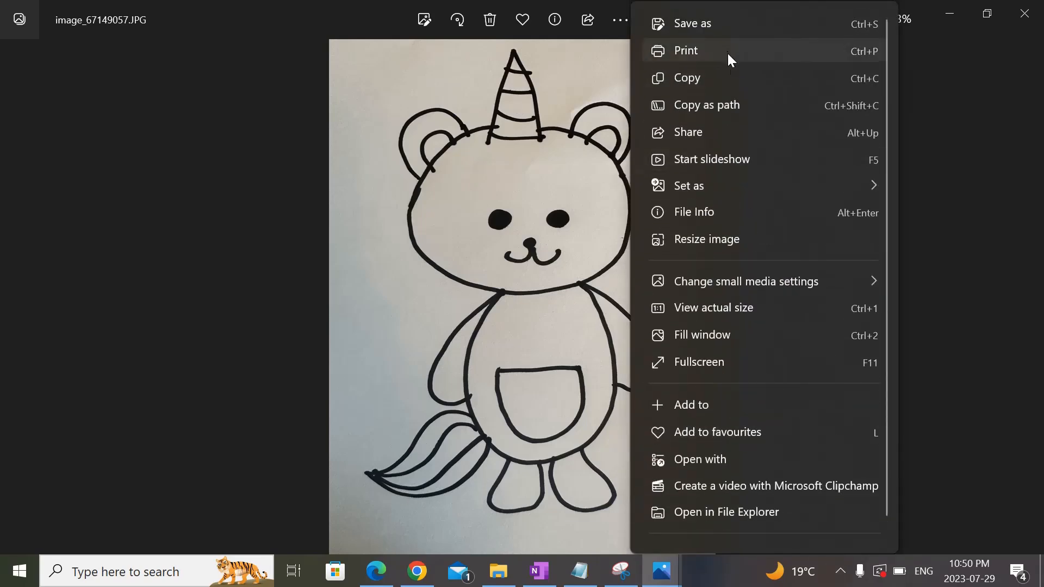
pyautogui.click(718, 76)
pyautogui.click(417, 571)
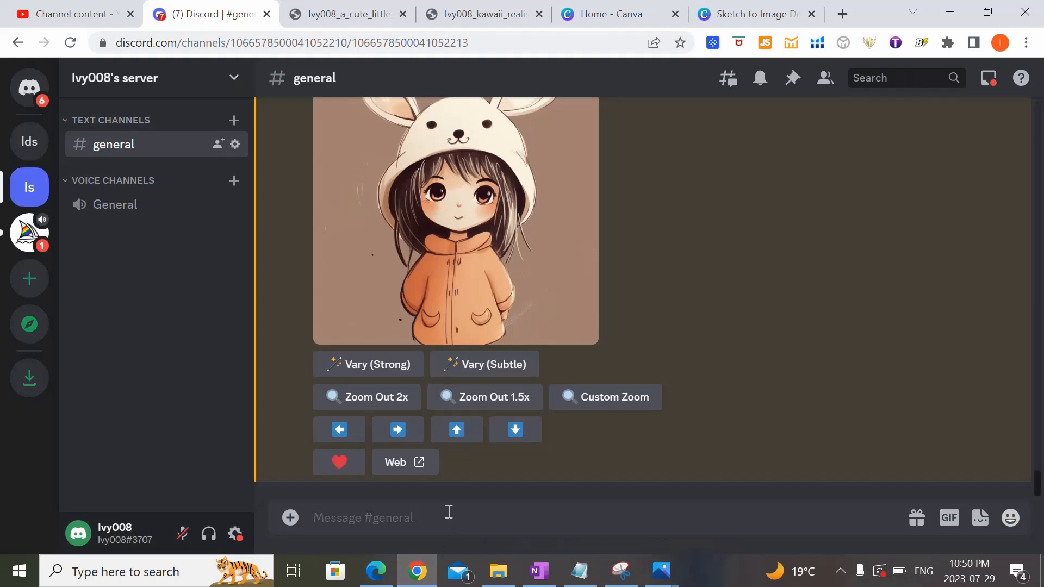
pyautogui.hotkey('ctrl', 'v')
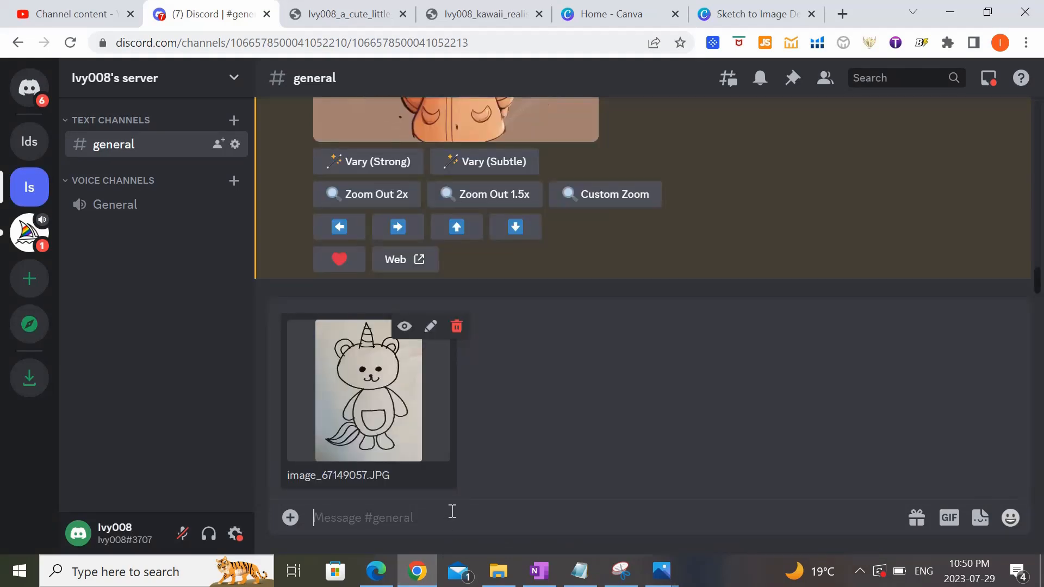
pyautogui.press('Return')
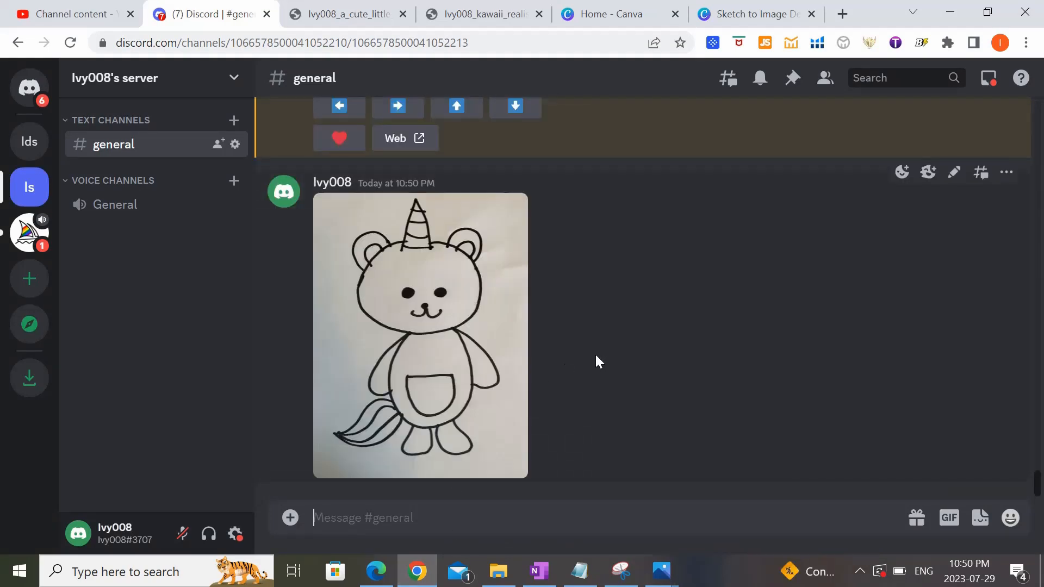
# Step: Enlarge the posted unicorn-bear sketch, copy its image address and close the enlarged view
pyautogui.click(463, 402)
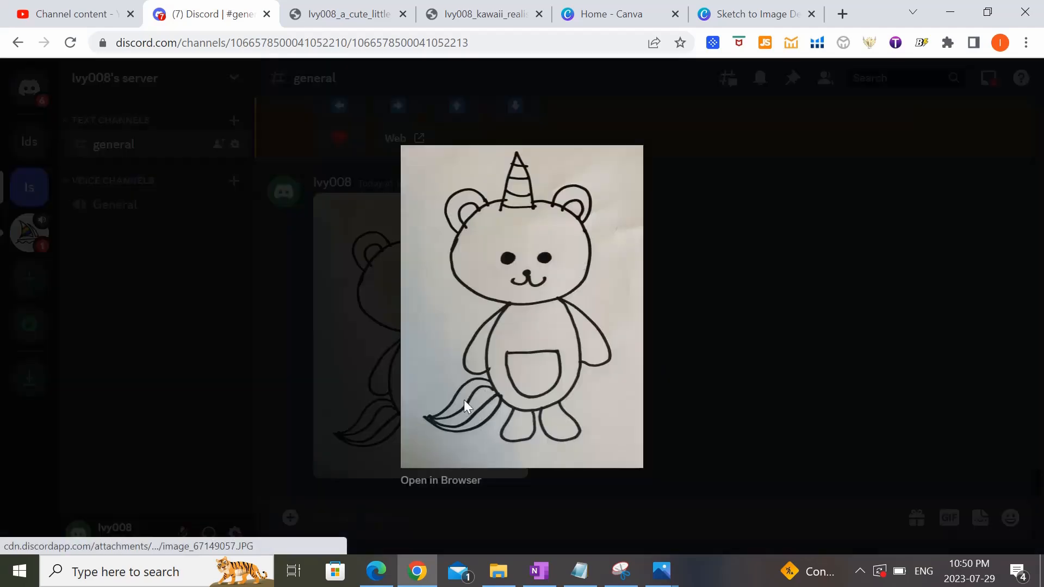
pyautogui.rightClick(499, 365)
pyautogui.click(605, 439)
pyautogui.click(746, 371)
# Step: Run /imagine with the copied link plus "cute brown bear with a unicorn horn on its head and a fluffy tail on its side, pixar illustration style"
pyautogui.write('/imagi')
pyautogui.press('Return')
pyautogui.hotkey('ctrl', 'v')
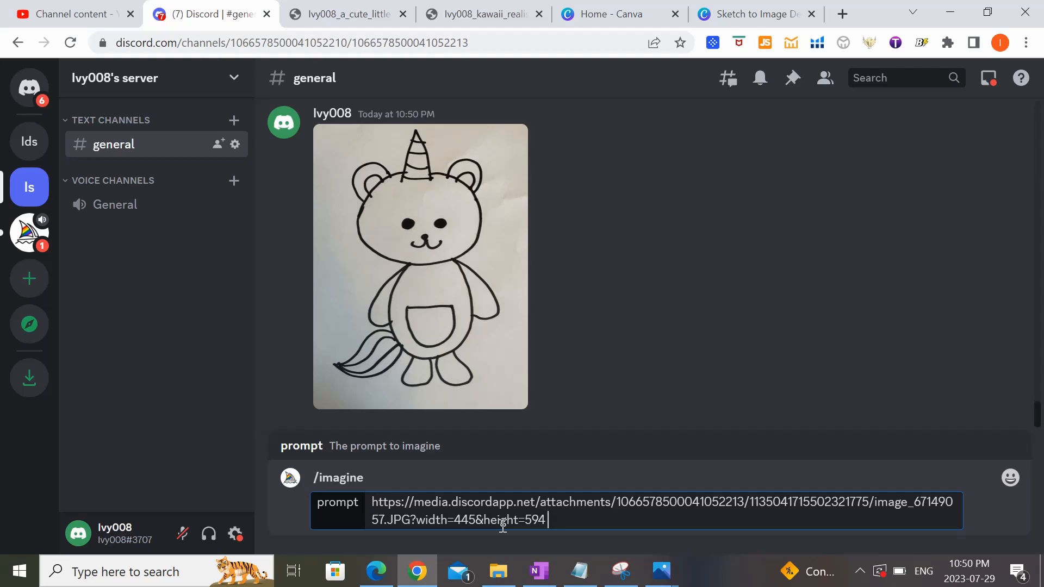
pyautogui.write('brow')
pyautogui.write('n bear')
pyautogui.click(550, 520)
pyautogui.write('cute')
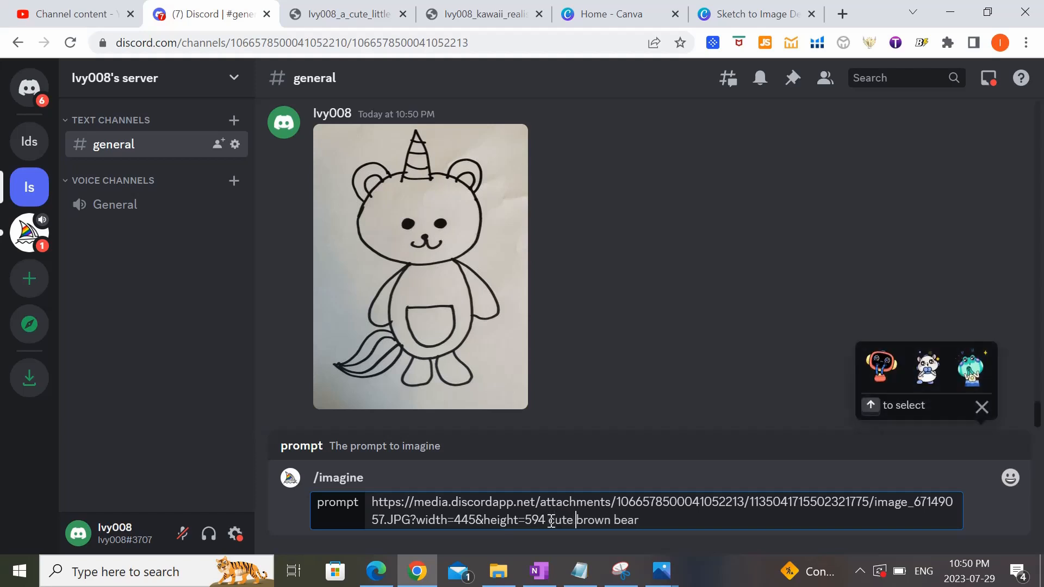
pyautogui.click(650, 518)
pyautogui.write('with a unicorn horn on its head and')
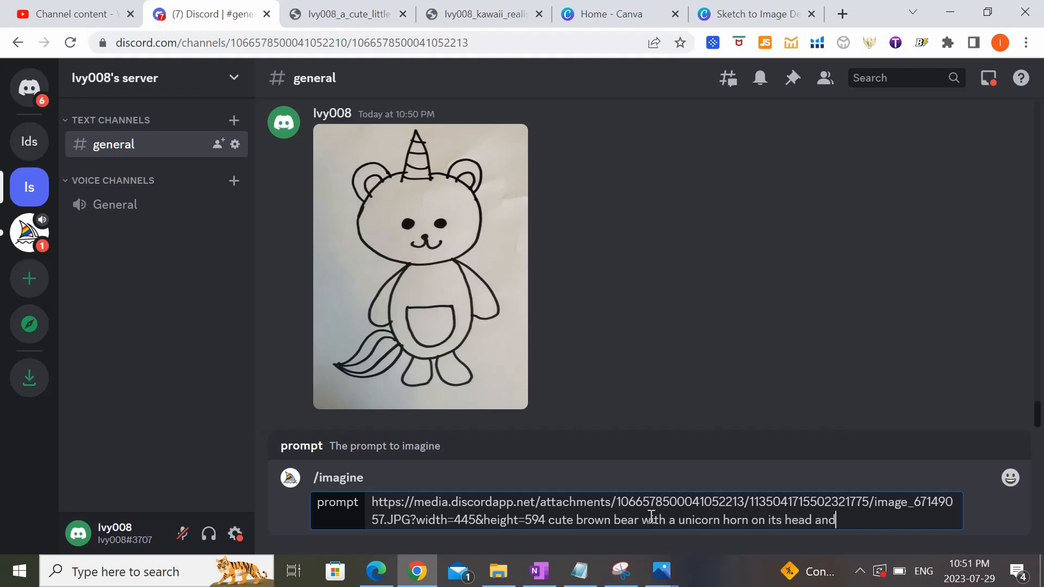
pyautogui.write(' a fluffy tail on its side')
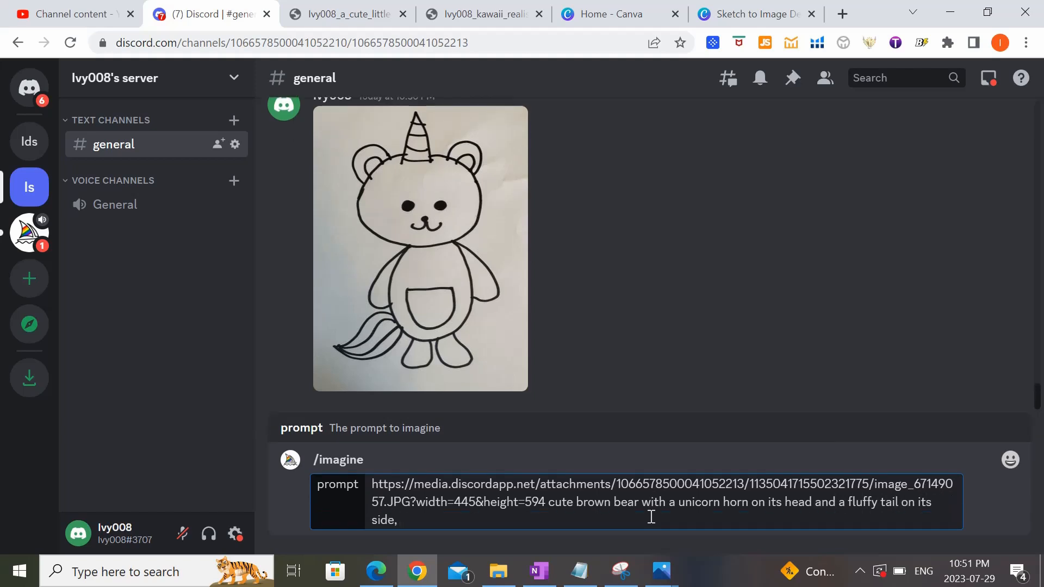
pyautogui.write(', pixar illustration style')
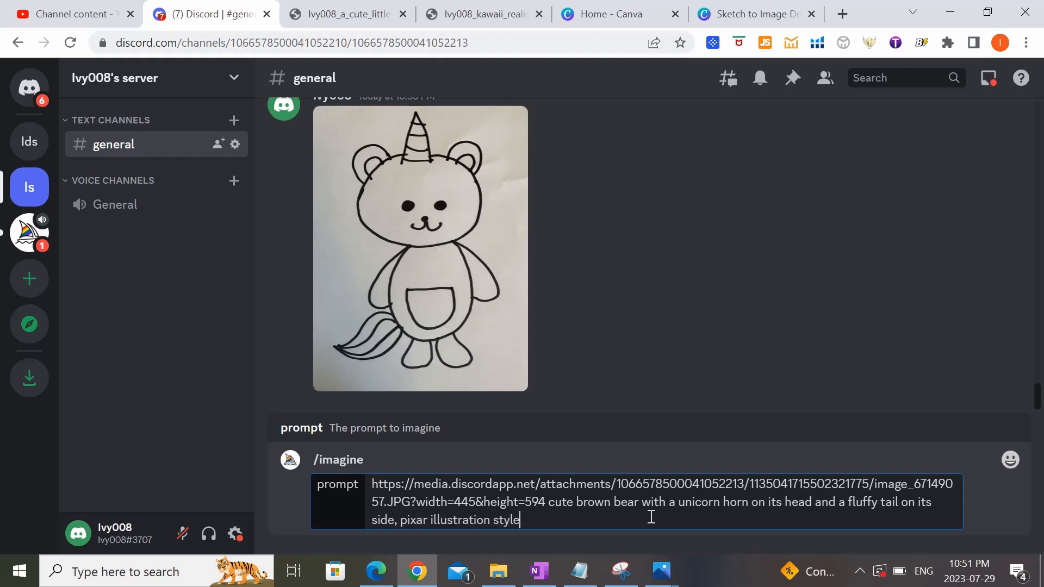
pyautogui.press('Return')
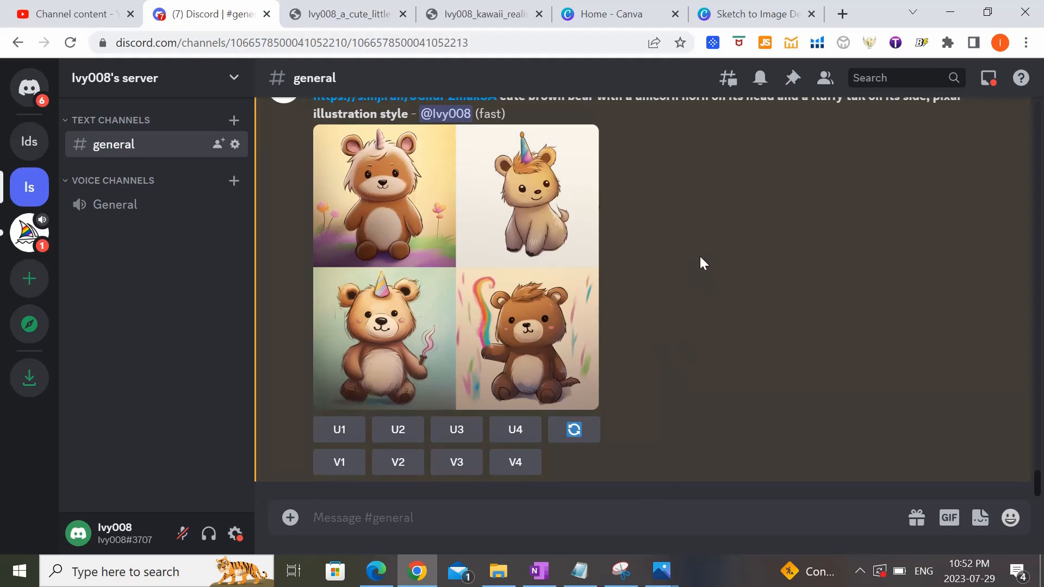
# Step: Compare the four generated unicorn-bear images with the original hand-drawn sketch in the channel
pyautogui.scroll(6, 706, 256)
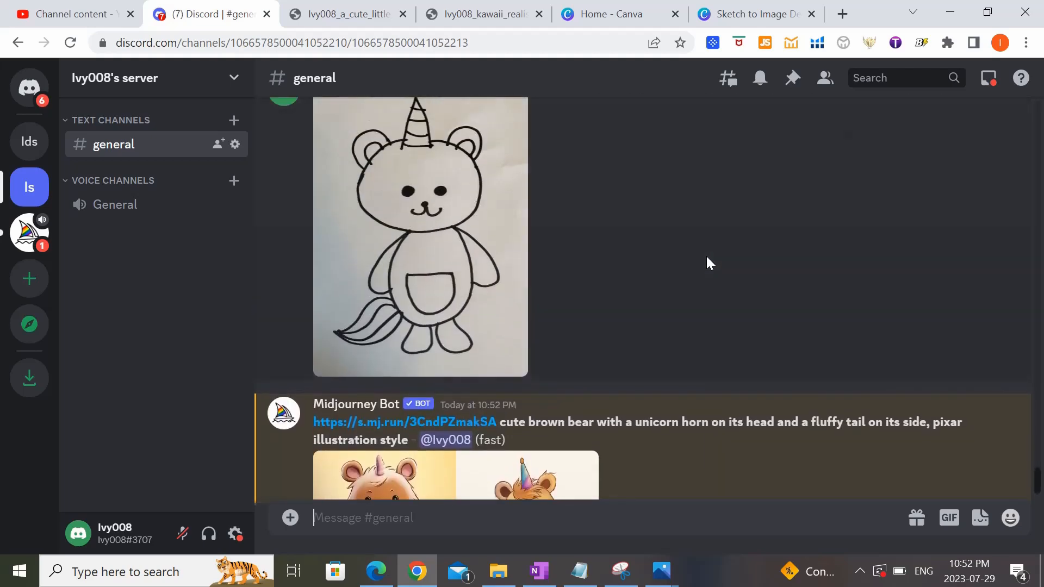
pyautogui.scroll(-5, 706, 257)
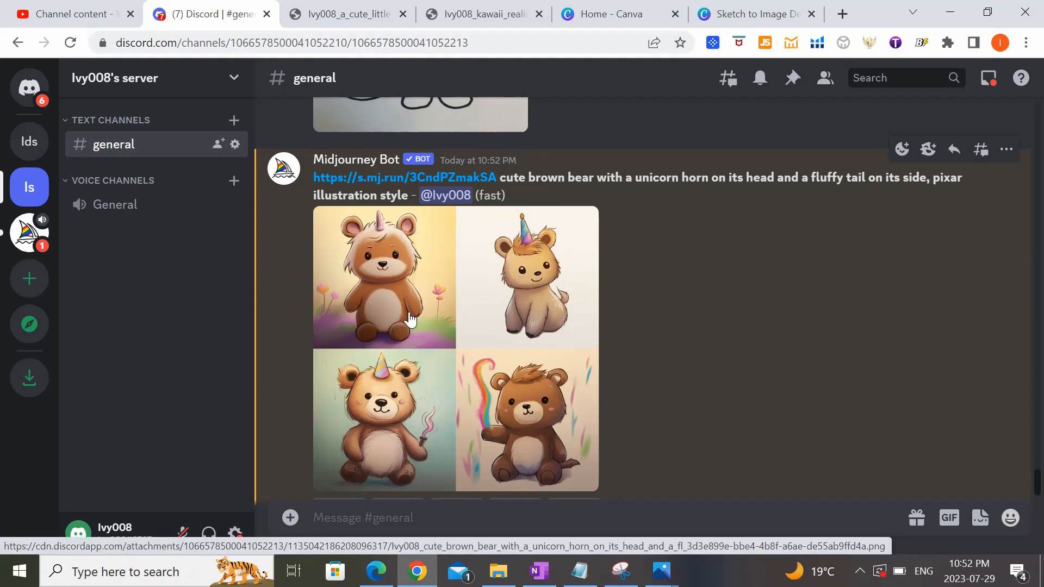
pyautogui.scroll(4, 560, 303)
pyautogui.scroll(-2, 560, 303)
pyautogui.scroll(-2, 564, 307)
pyautogui.scroll(8, 661, 408)
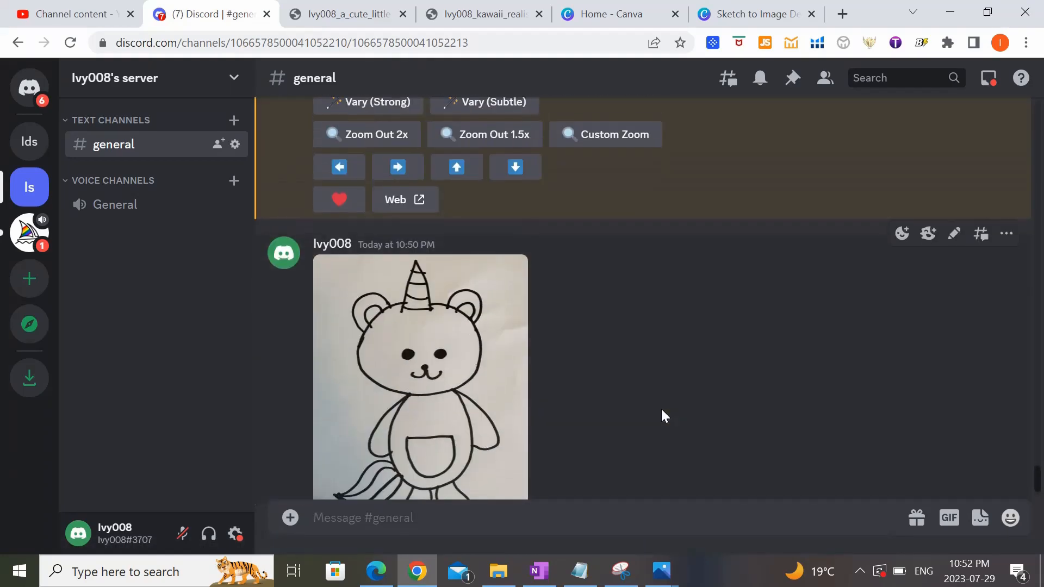
pyautogui.scroll(-8, 661, 407)
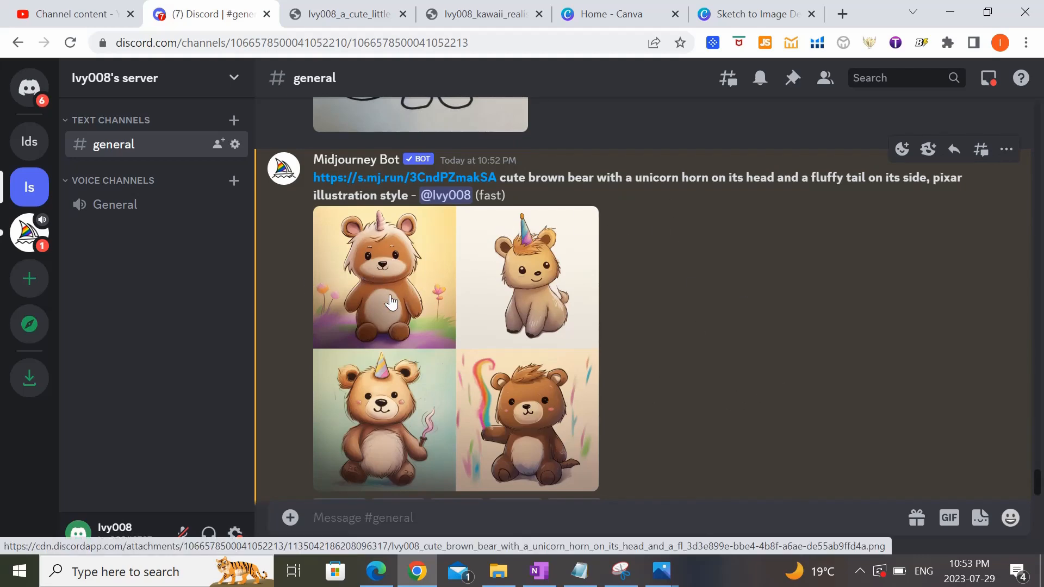
# Step: Upscale the first unicorn-bear image of the grid and open the upscaled picture in the browser
pyautogui.scroll(-2, 408, 331)
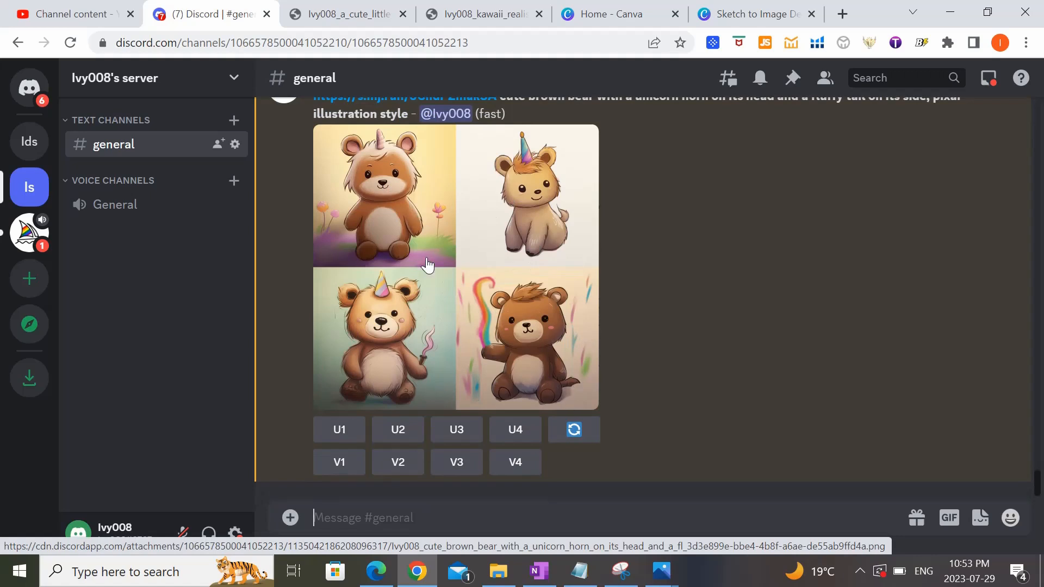
pyautogui.click(352, 431)
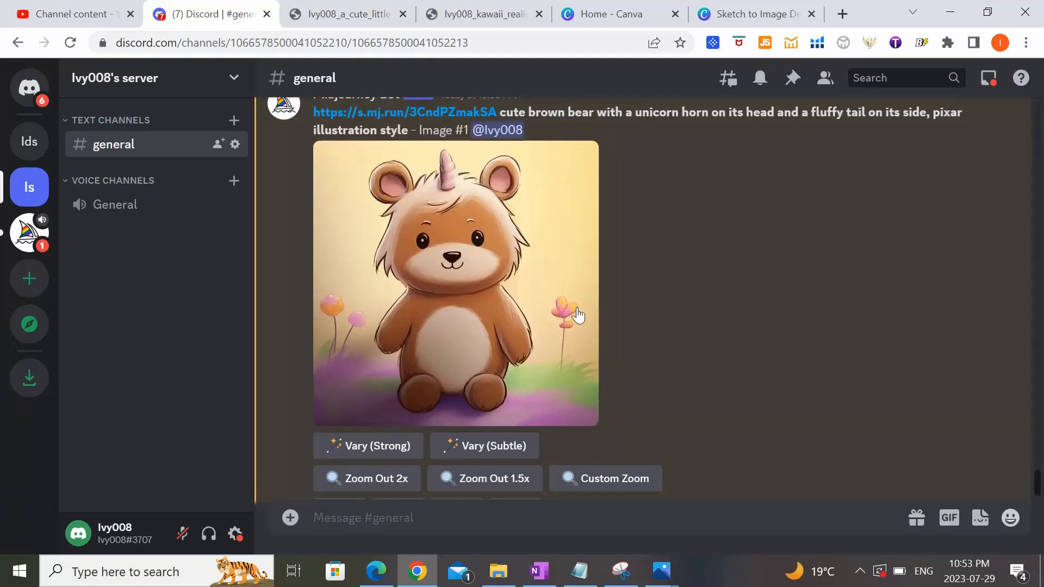
pyautogui.click(576, 308)
pyautogui.click(421, 481)
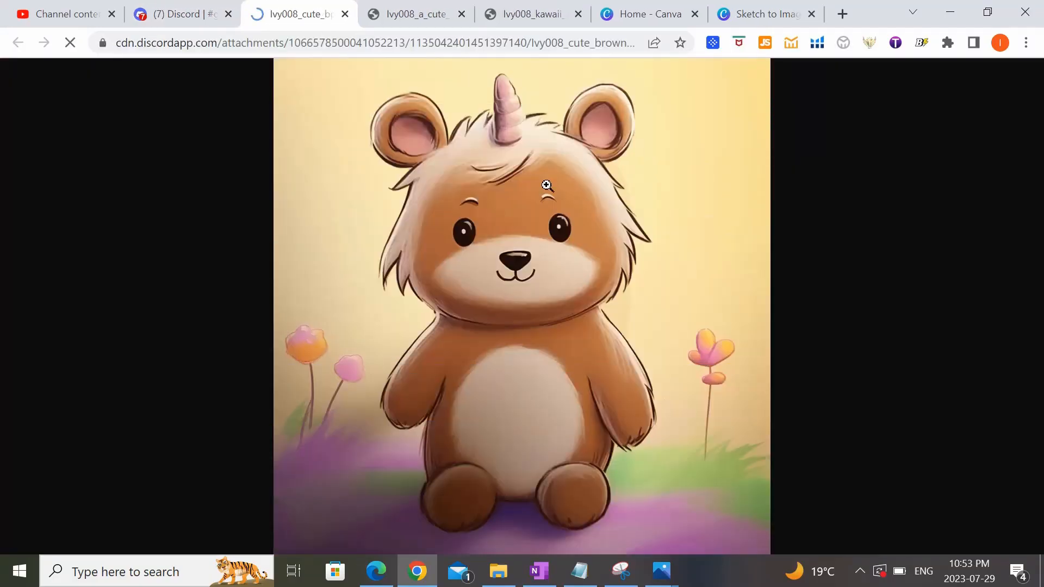
# Step: Copy the image address of the full-size unicorn bear, return to the Discord channel and close the enlarged view
pyautogui.rightClick(524, 232)
pyautogui.click(616, 284)
pyautogui.click(308, 263)
pyautogui.click(211, 8)
pyautogui.click(269, 296)
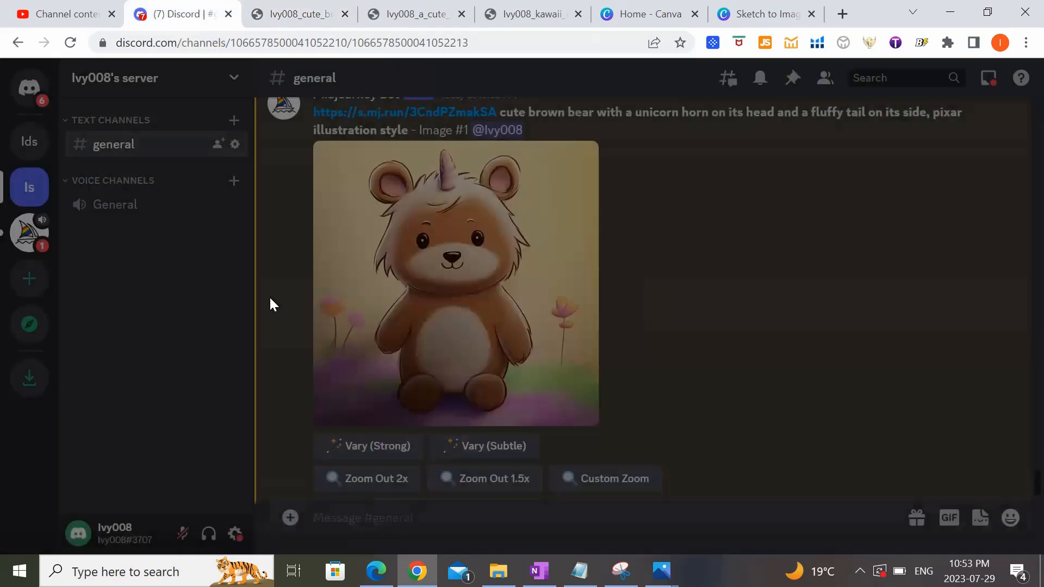
# Step: Run /imagine with the copied link plus "cute brown bear with a unicorn horn on its head and a fluffy tail on its side, pixar illustration style"
pyautogui.click(401, 511)
pyautogui.write('/imag')
pyautogui.press('Tab')
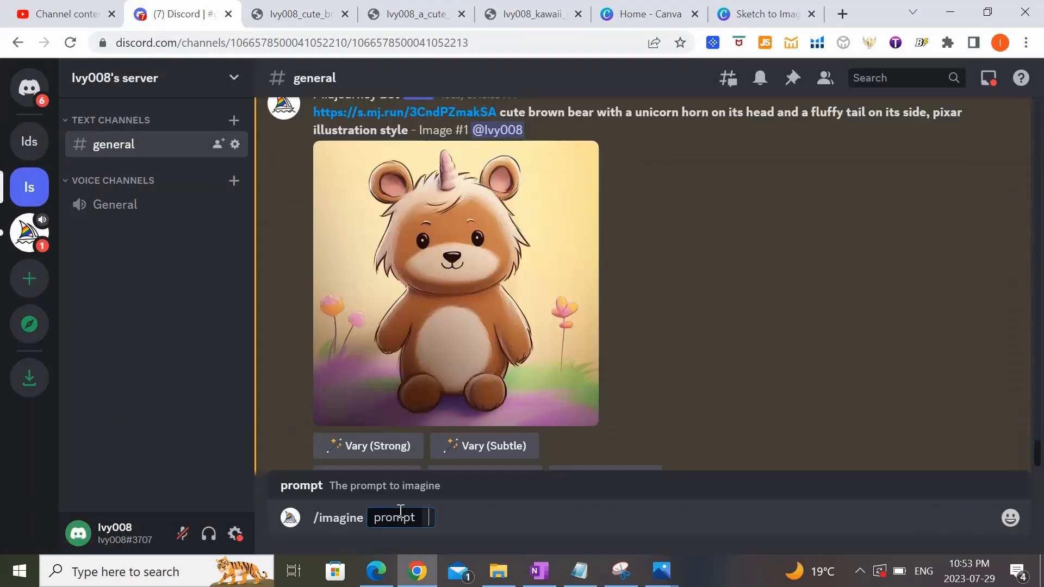
pyautogui.hotkey('ctrl', 'v')
pyautogui.write('cute')
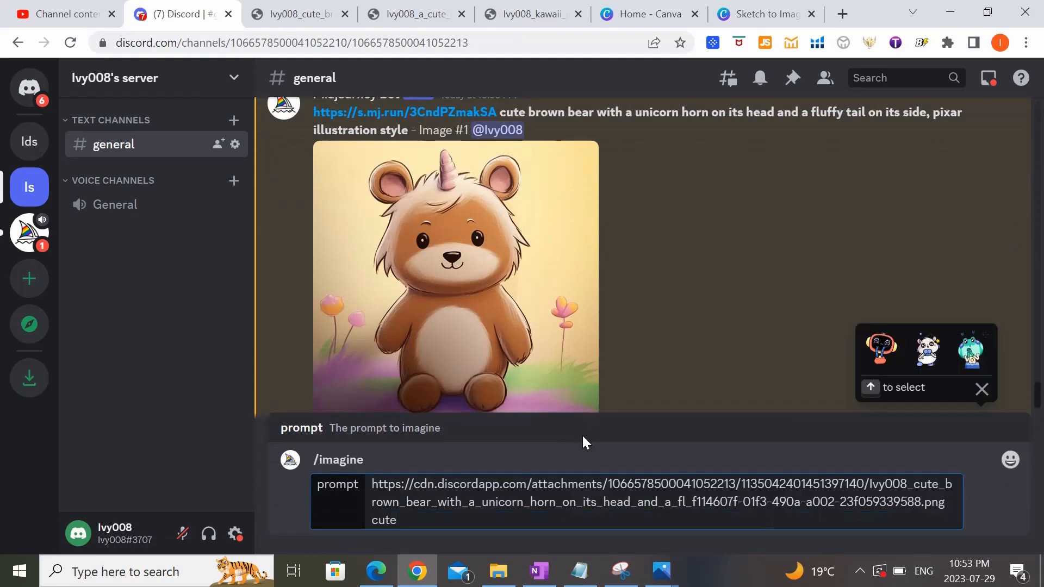
pyautogui.write(' brown bear with a unicorn horn')
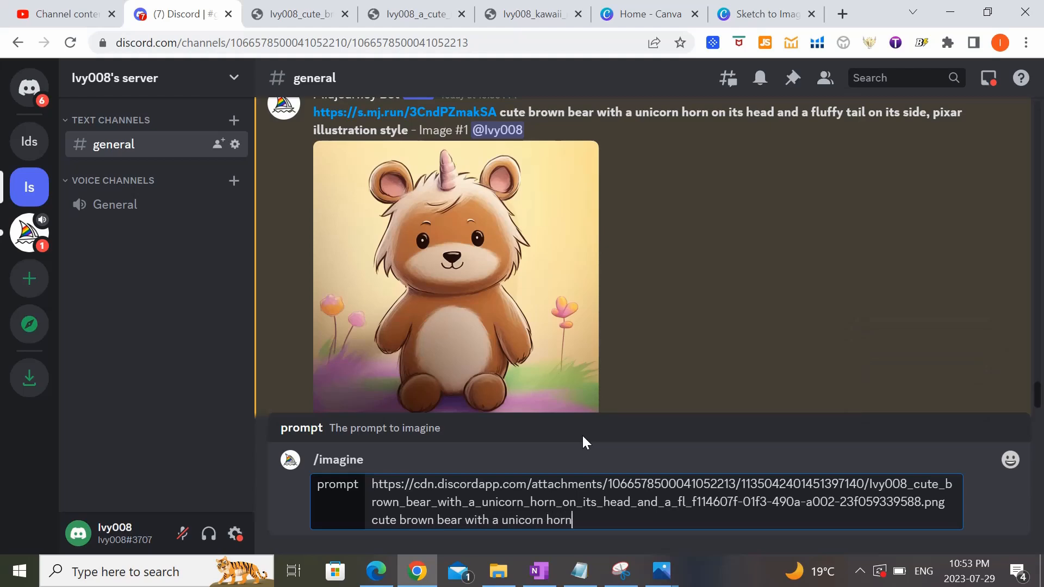
pyautogui.write(' on its head and a')
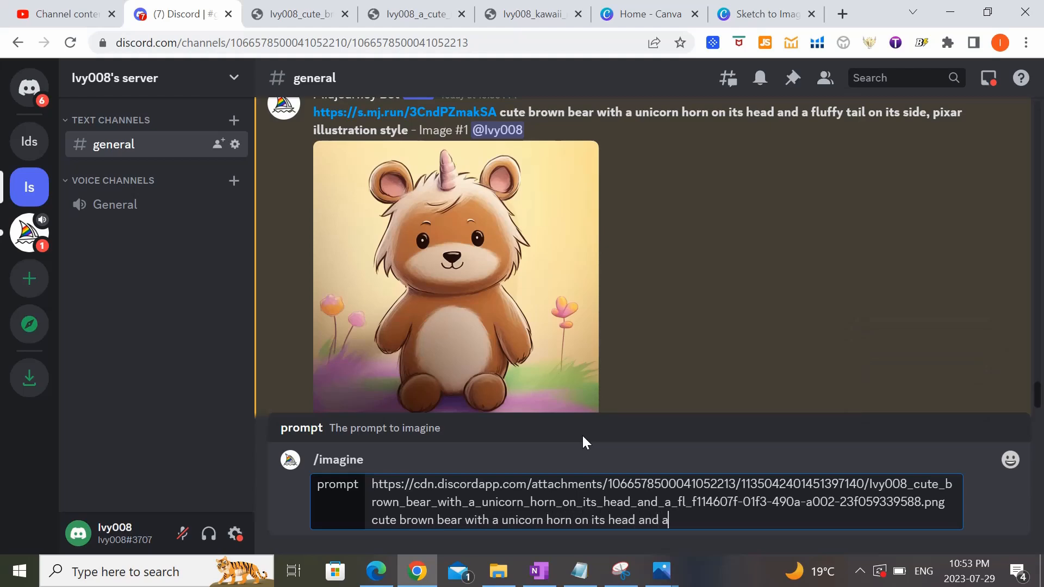
pyautogui.write(' fluffy tail on its')
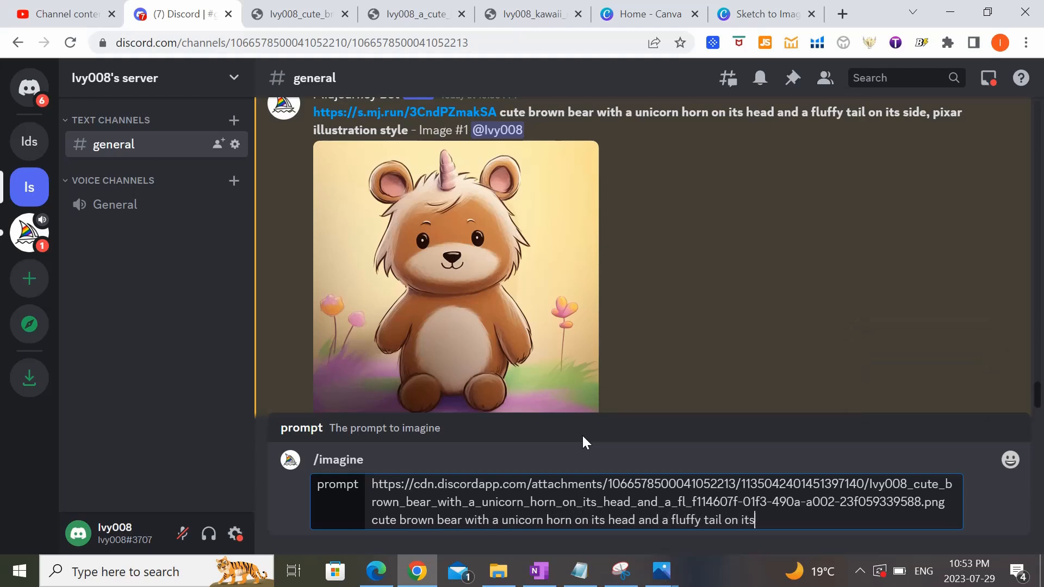
pyautogui.write(' side, pixar illustration style')
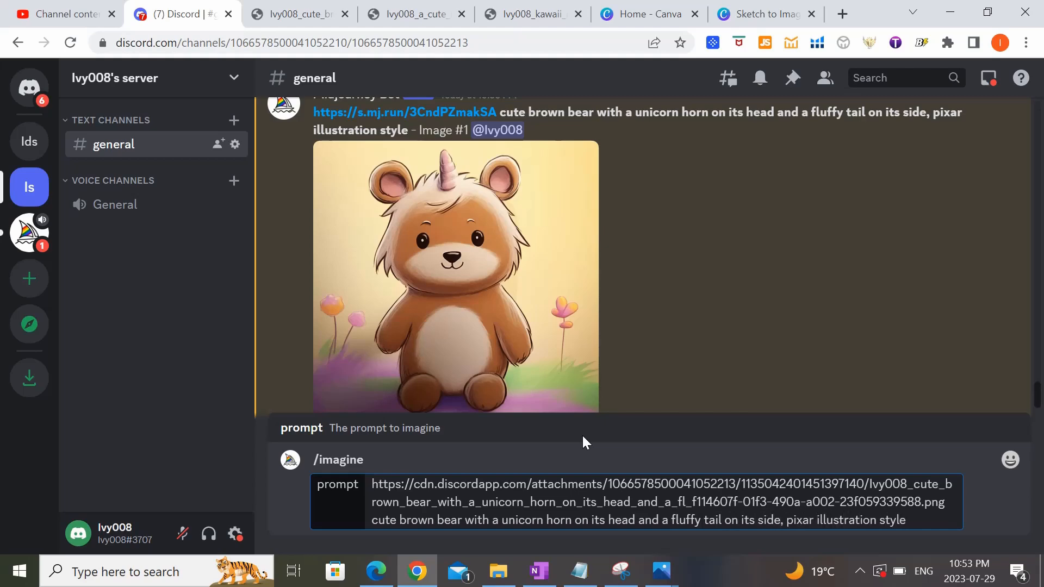
pyautogui.press('Return')
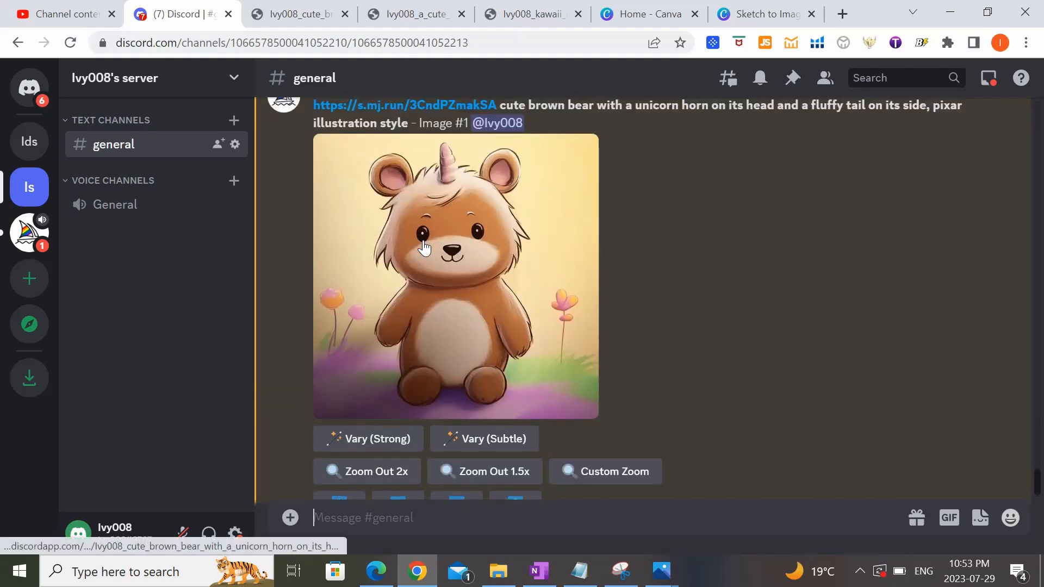
# Step: Compare the new bear grid with the sketch and the earlier upscaled bear, and examine the upscaled fourth image
pyautogui.scroll(10, 743, 302)
pyautogui.scroll(2, 706, 289)
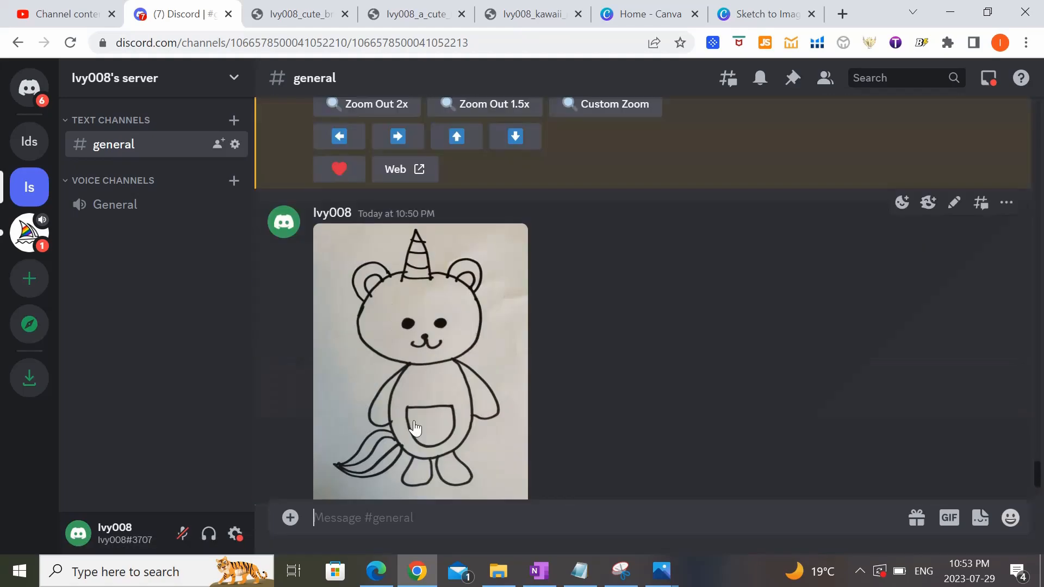
pyautogui.scroll(-15, 656, 337)
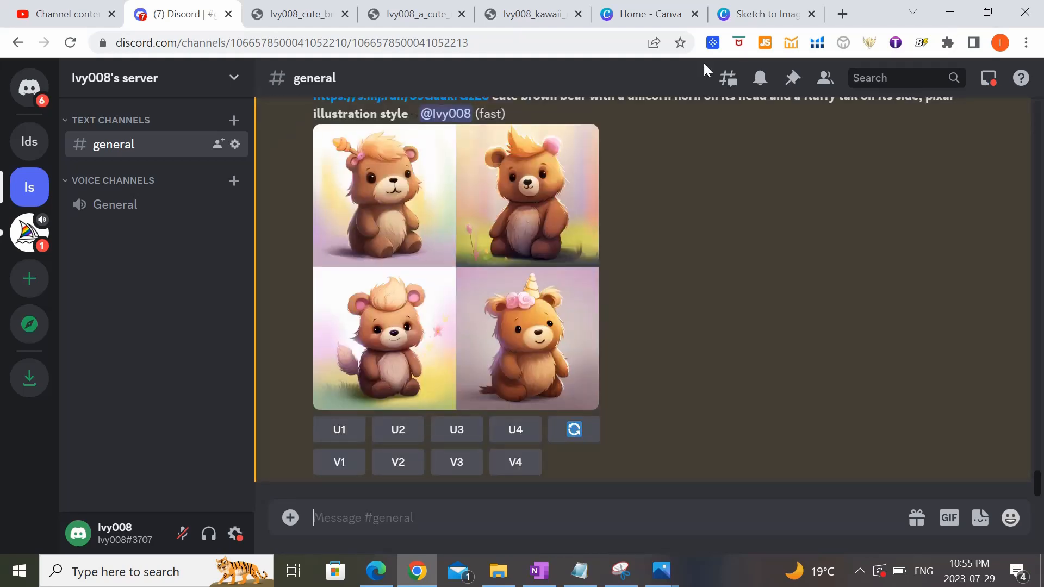
pyautogui.scroll(8, 711, 200)
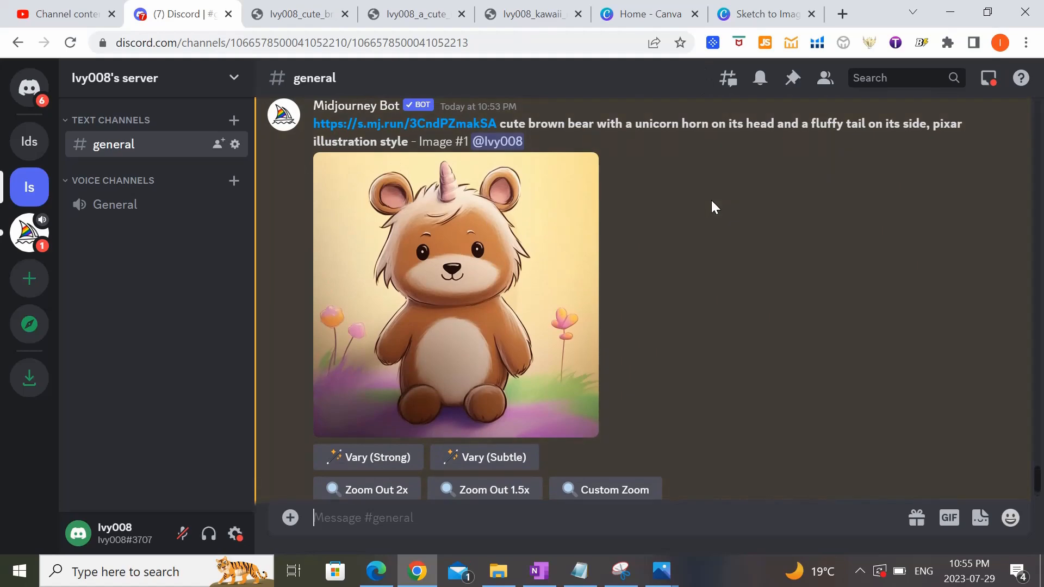
pyautogui.scroll(-2, 711, 200)
pyautogui.scroll(-6, 714, 203)
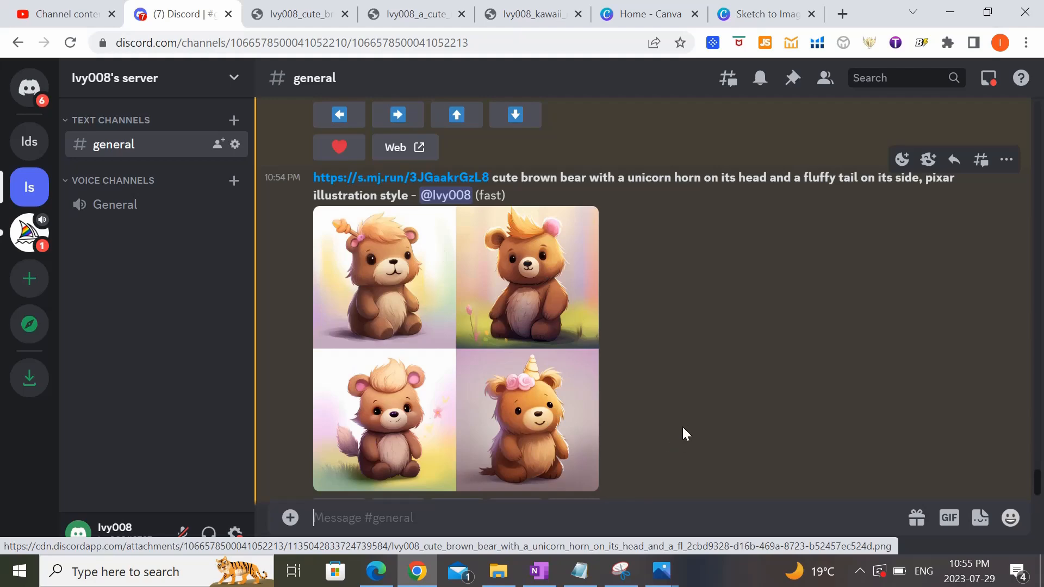
pyautogui.scroll(-1, 684, 435)
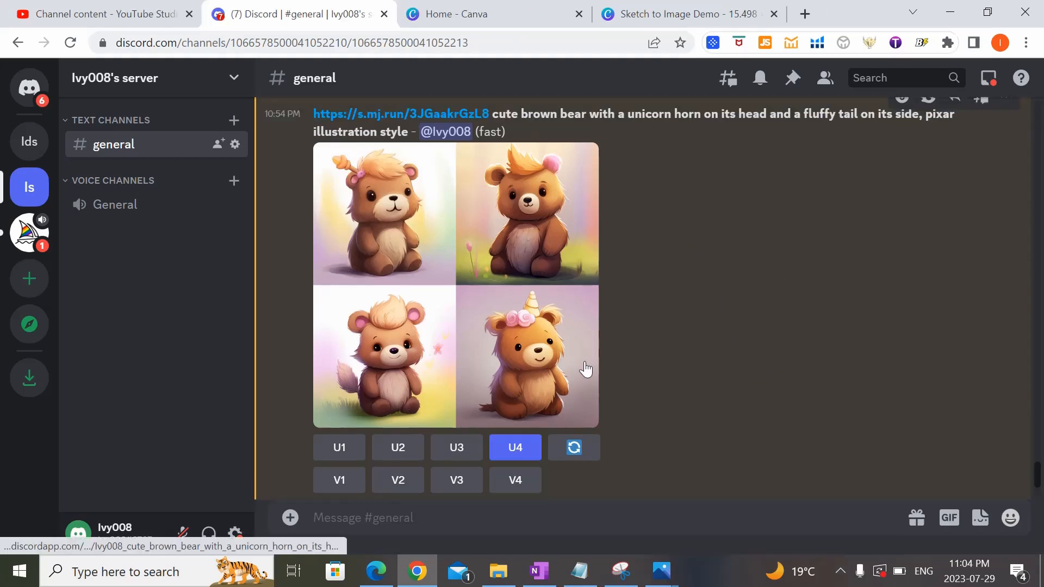
pyautogui.scroll(-3, 680, 336)
pyautogui.scroll(-7, 680, 336)
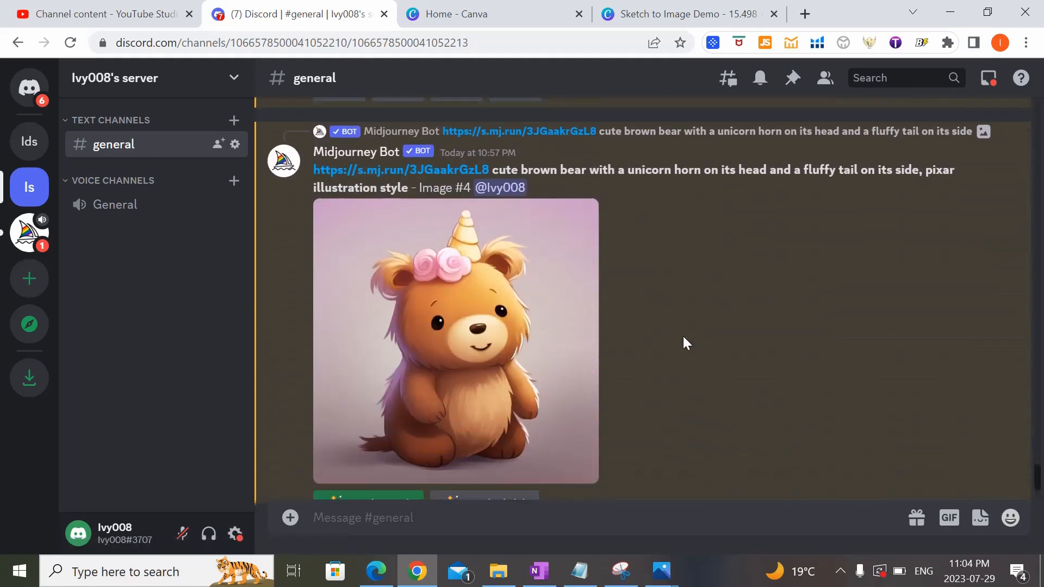
pyautogui.scroll(2, 670, 321)
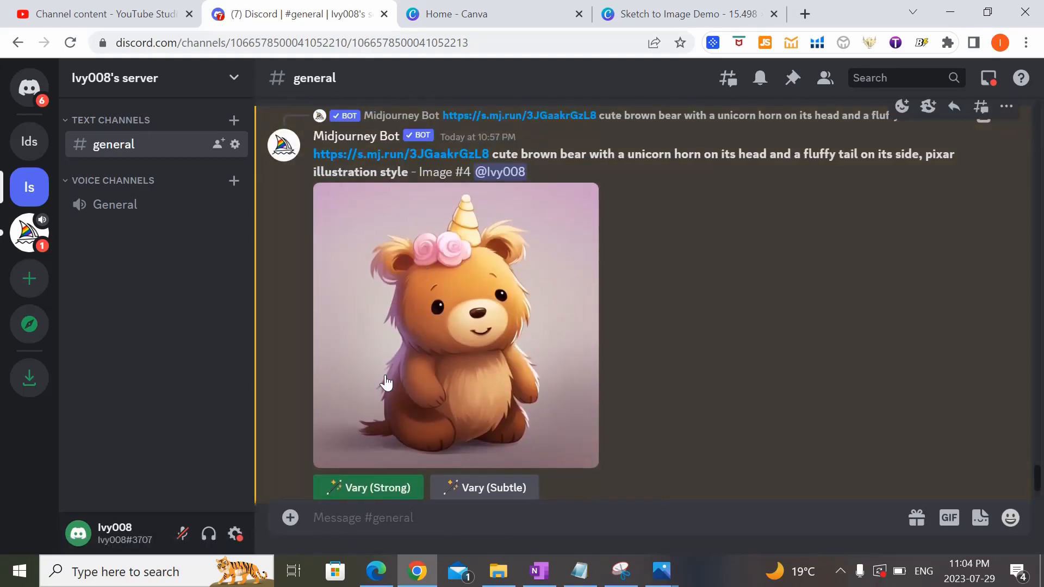
pyautogui.scroll(-10, 554, 313)
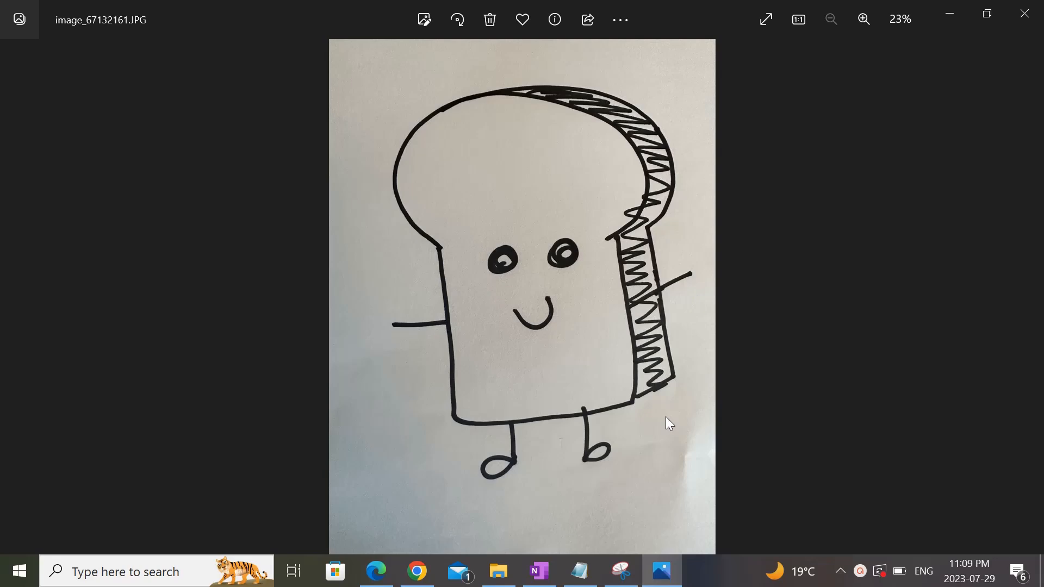
# Step: Copy the toast sketch from the photo viewer and post it in the Discord general channel
pyautogui.rightClick(647, 237)
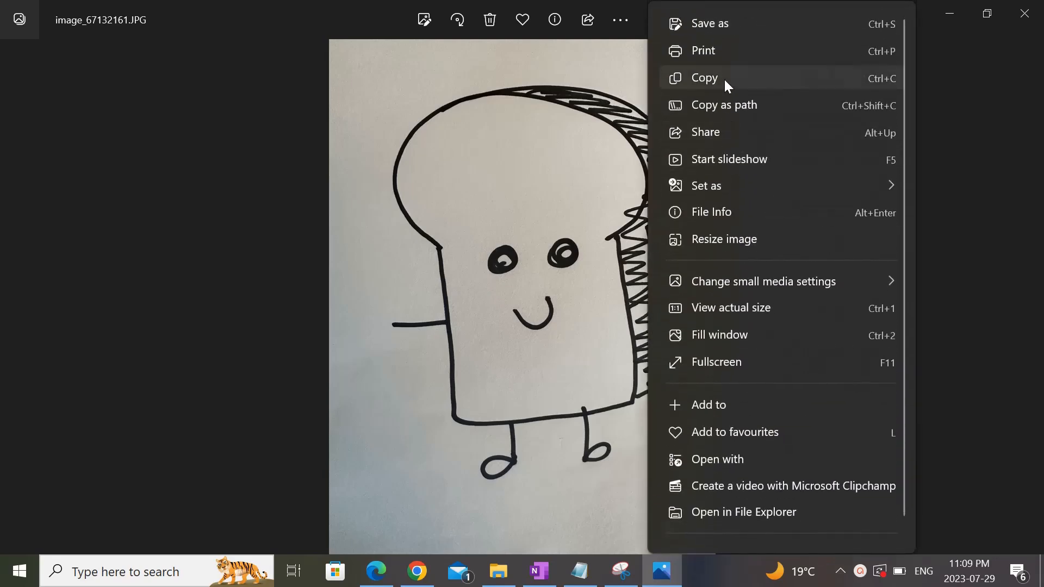
pyautogui.click(723, 77)
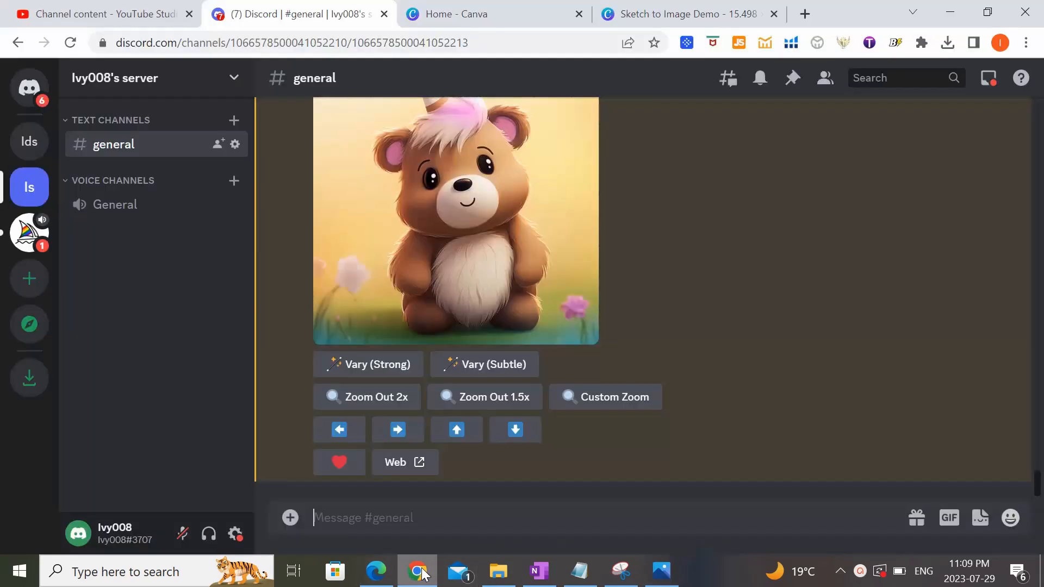
pyautogui.click(417, 571)
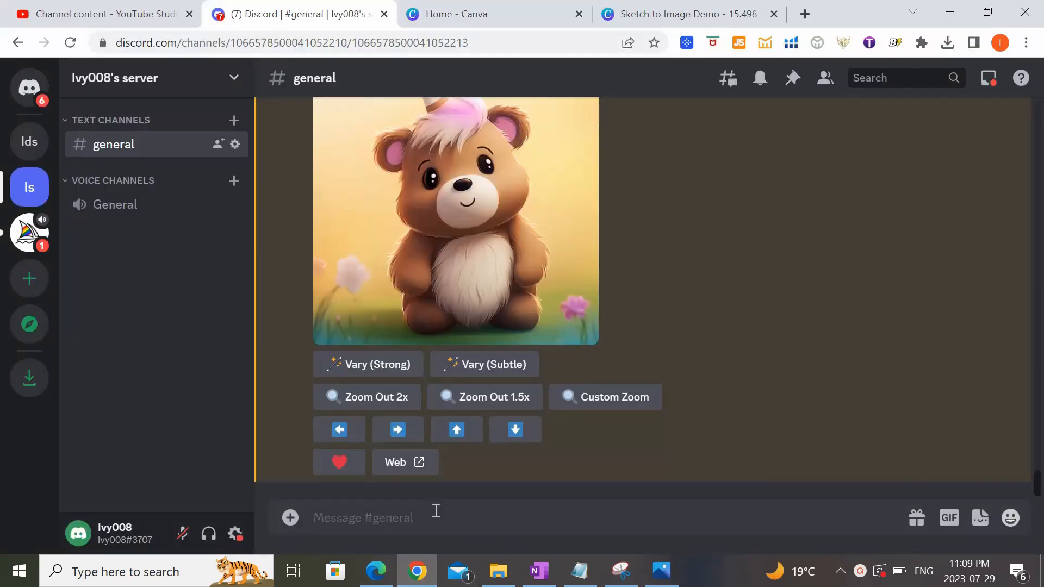
pyautogui.hotkey('ctrl', 'v')
pyautogui.press('Return')
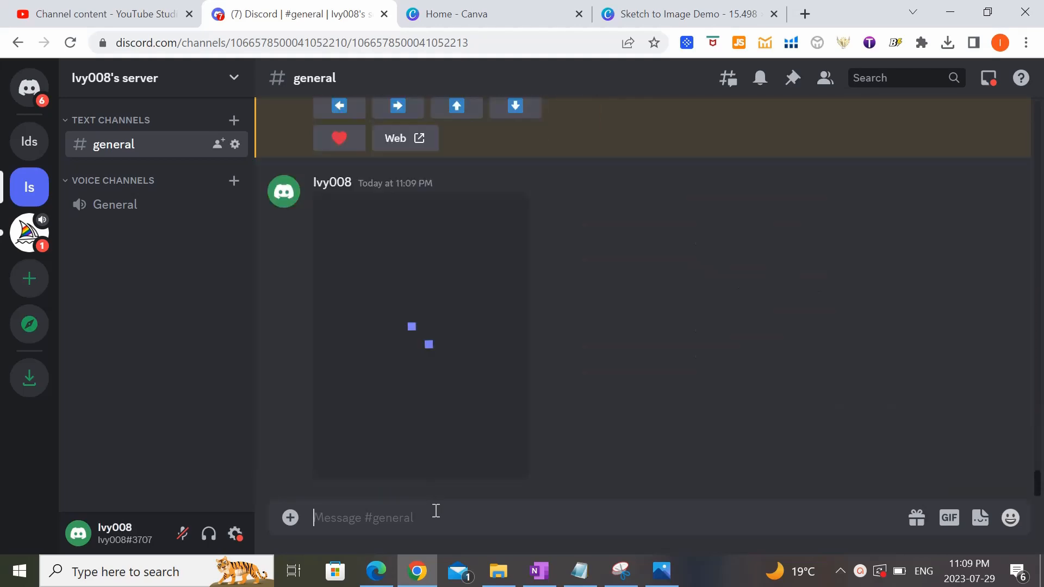
# Step: Enlarge the posted toast sketch, copy its image address and close the enlarged view
pyautogui.click(474, 418)
pyautogui.rightClick(555, 219)
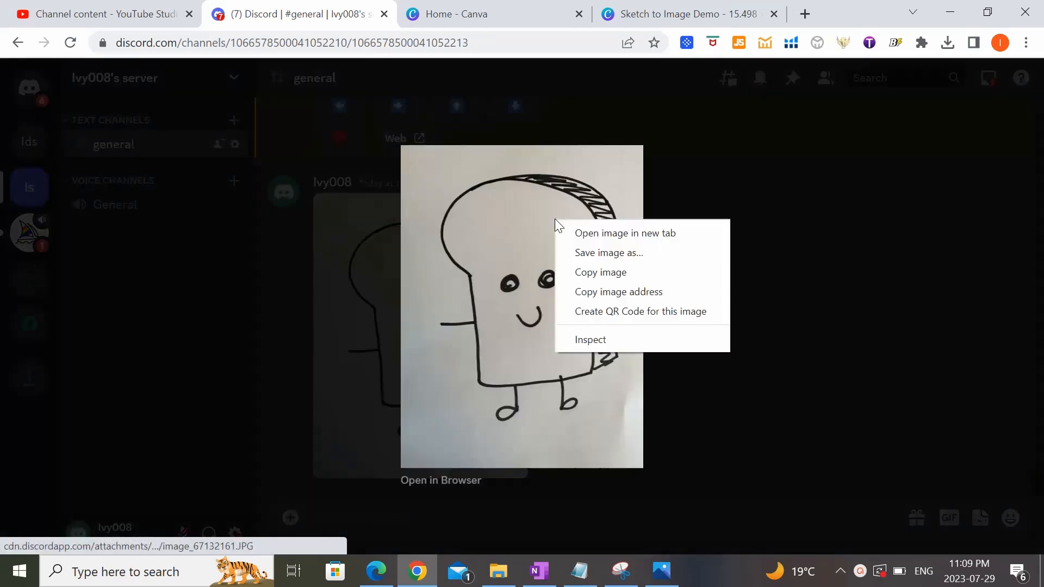
pyautogui.click(620, 297)
pyautogui.click(328, 328)
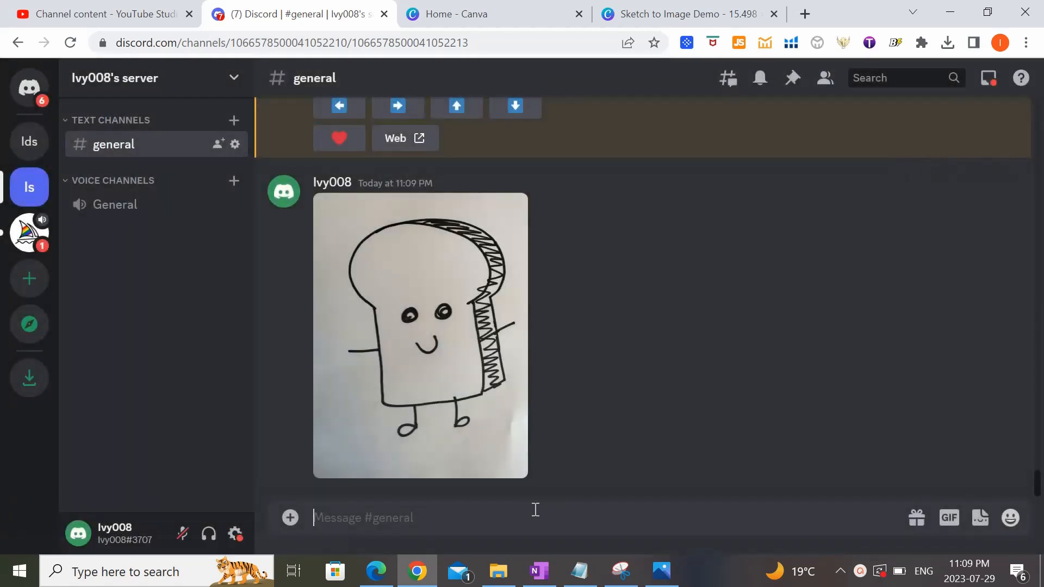
# Step: Run /imagine with the copied link plus "kawaii toast with arms and legs, realistic 3d style" and compare the resulting grid with the sketch
pyautogui.write('/imagine')
pyautogui.press('Tab')
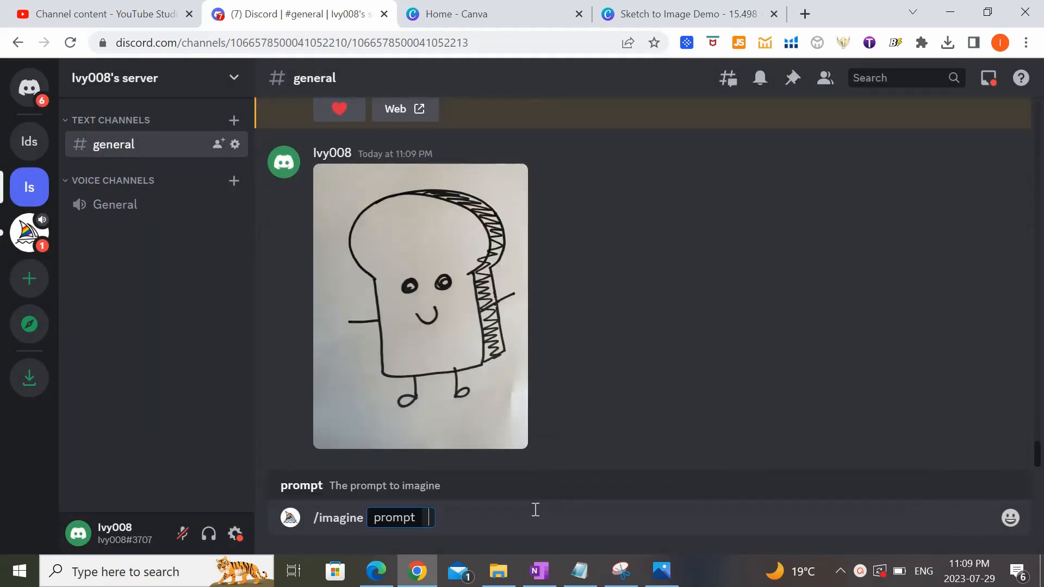
pyautogui.hotkey('ctrl', 'v')
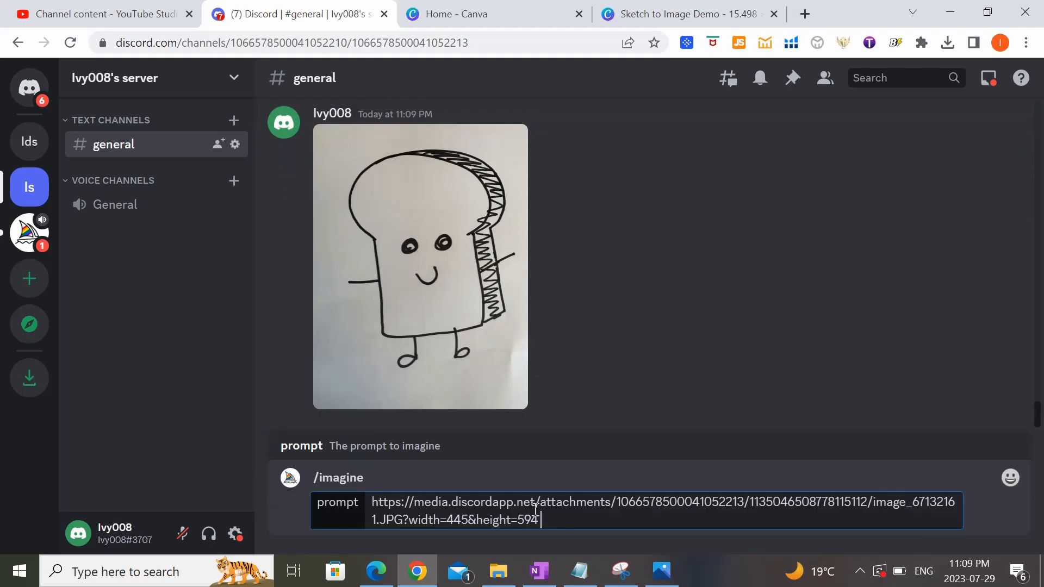
pyautogui.write('ka')
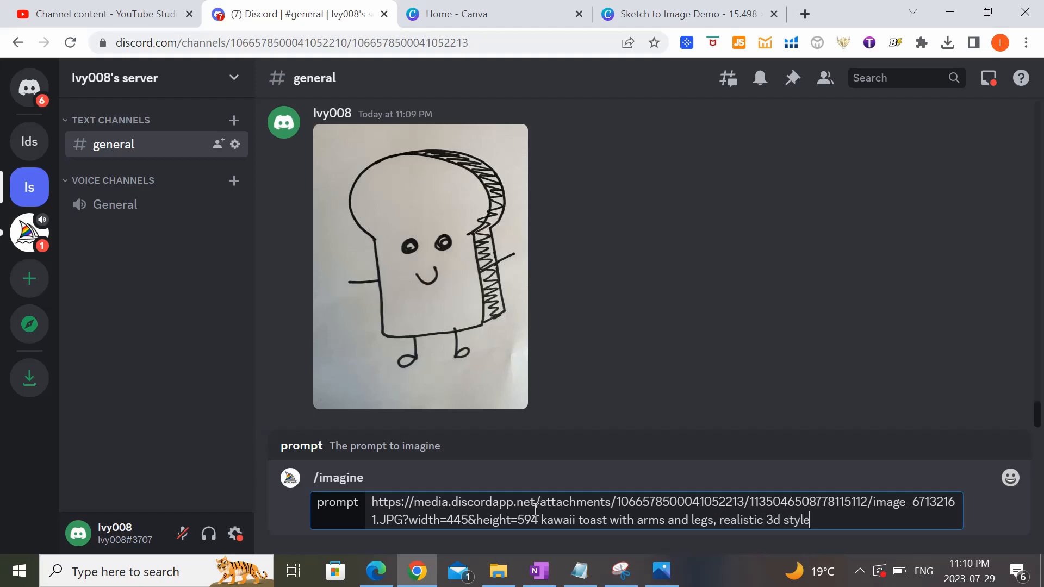
pyautogui.press('Return')
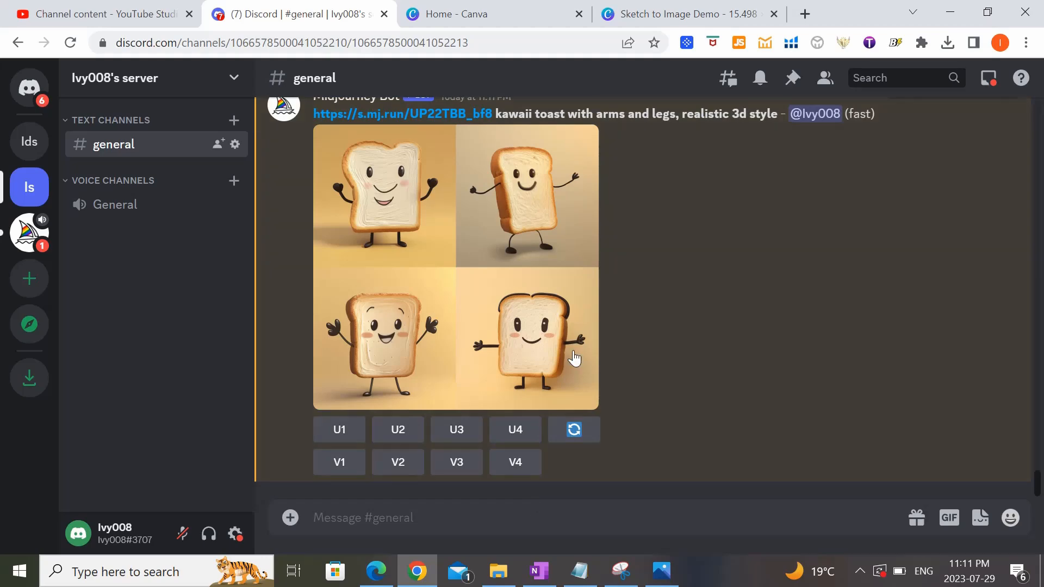
pyautogui.scroll(5, 590, 354)
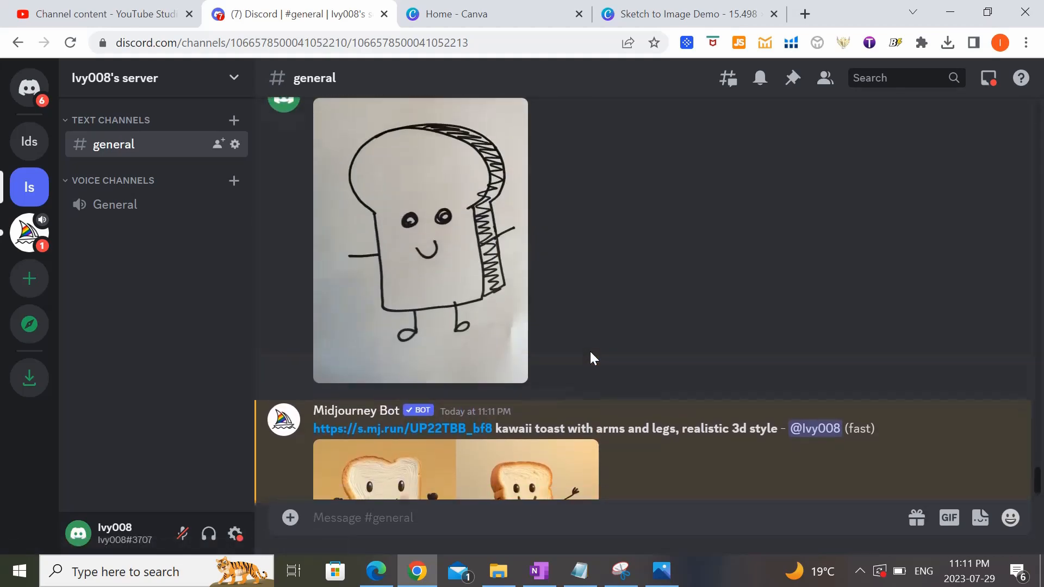
pyautogui.scroll(-5, 589, 351)
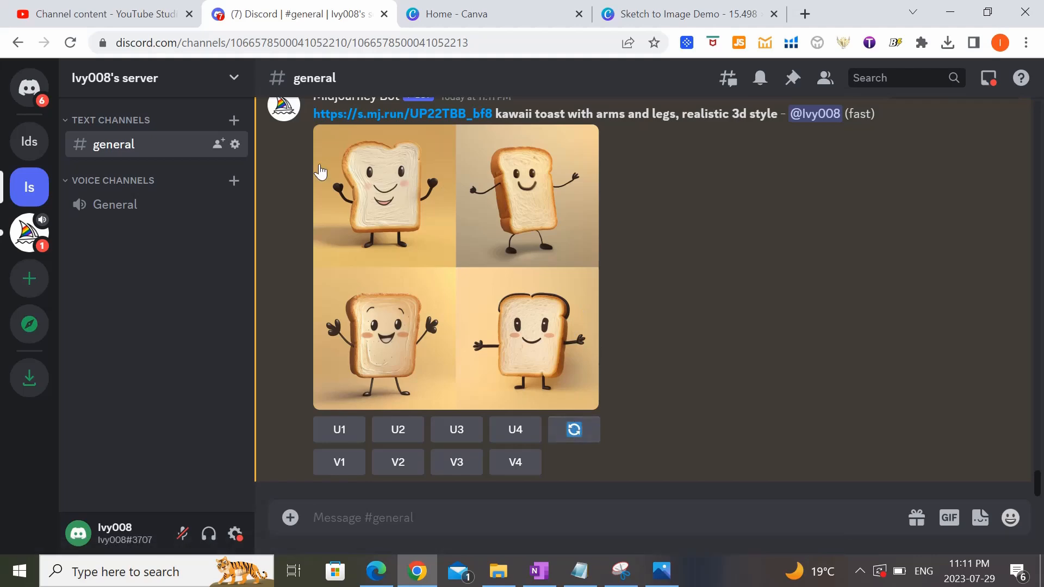
# Step: Inspect the linked-sketch toast grid at full size in the browser, then upscale its fourth image
pyautogui.click(595, 400)
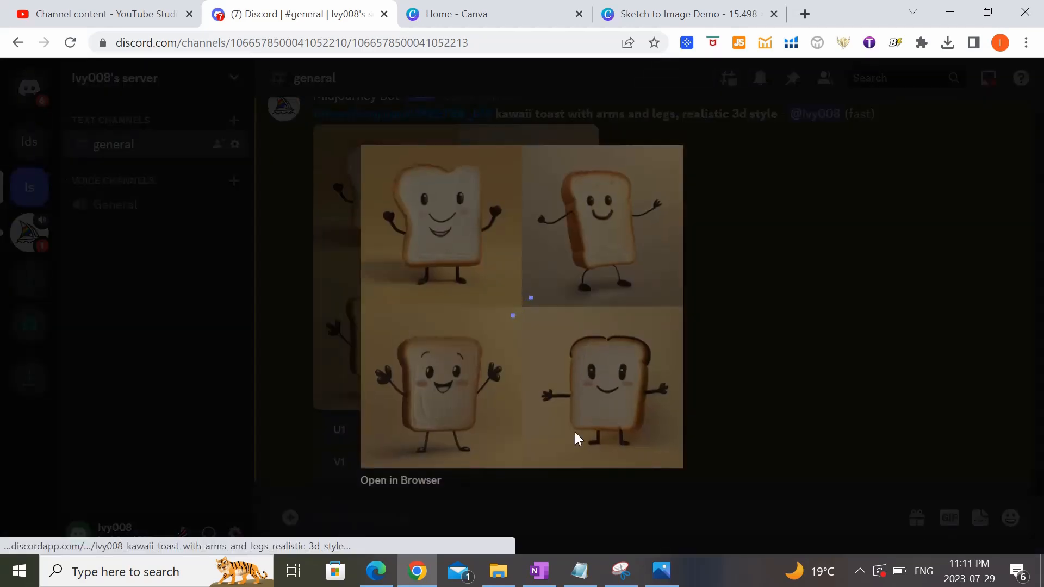
pyautogui.click(405, 480)
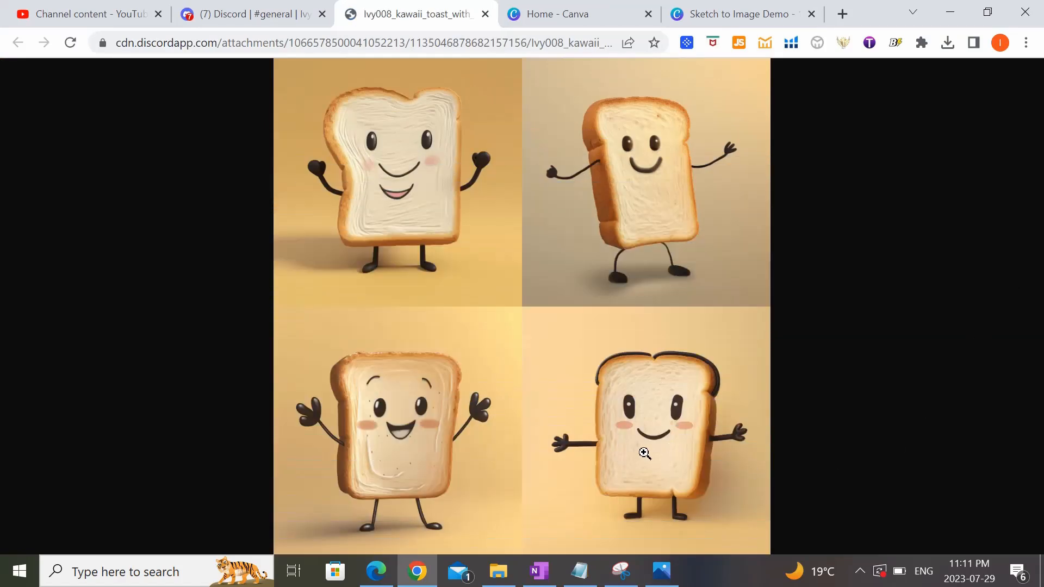
pyautogui.click(645, 452)
pyautogui.click(645, 453)
pyautogui.click(485, 13)
pyautogui.click(709, 431)
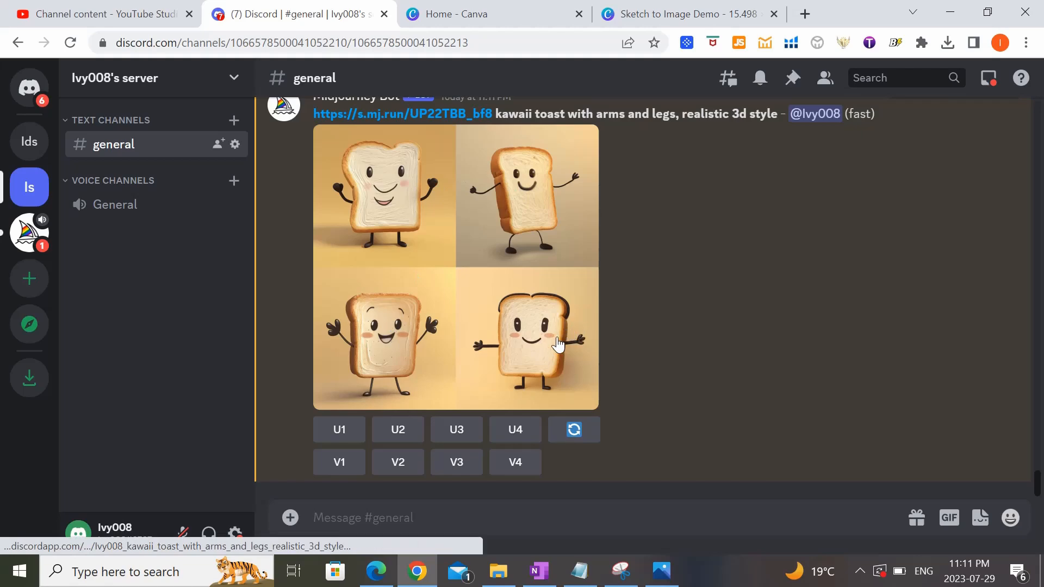
pyautogui.click(517, 438)
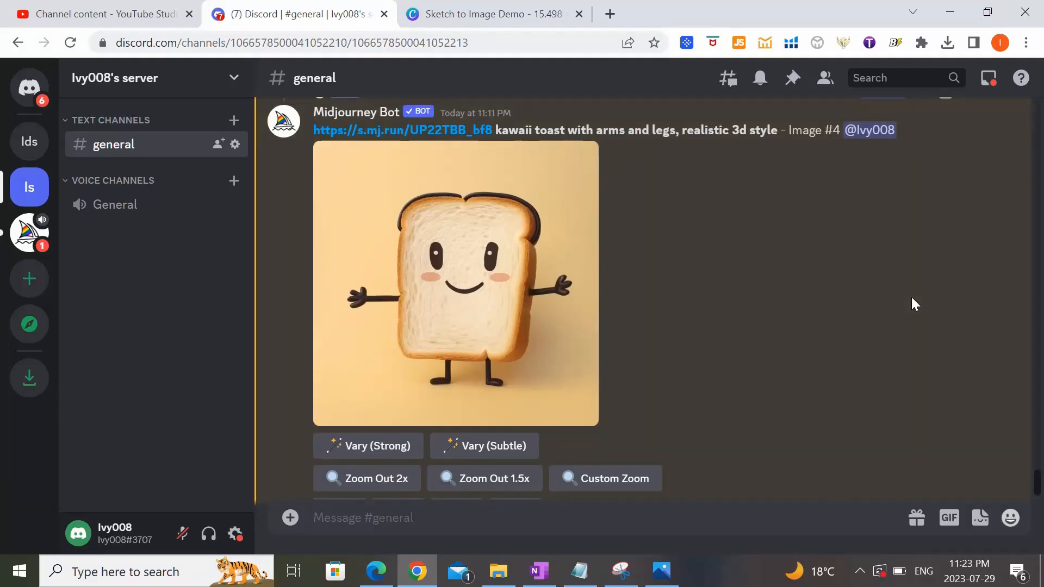
# Step: Compare the toast grid and its "kawaii toast with arms and legs, realistic 3d style" prompt with the posted toast sketch
pyautogui.scroll(10, 858, 281)
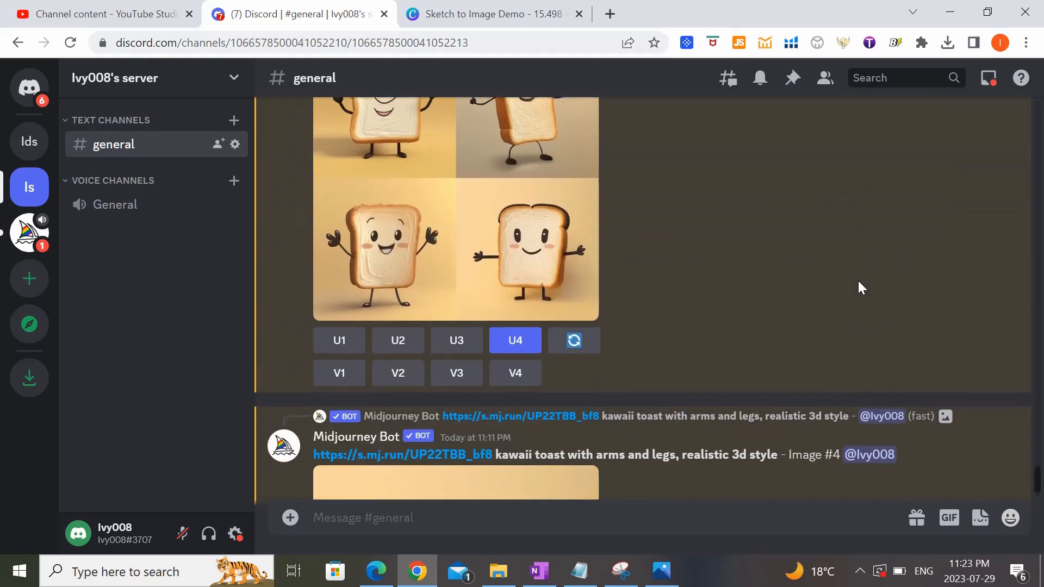
pyautogui.scroll(1, 858, 280)
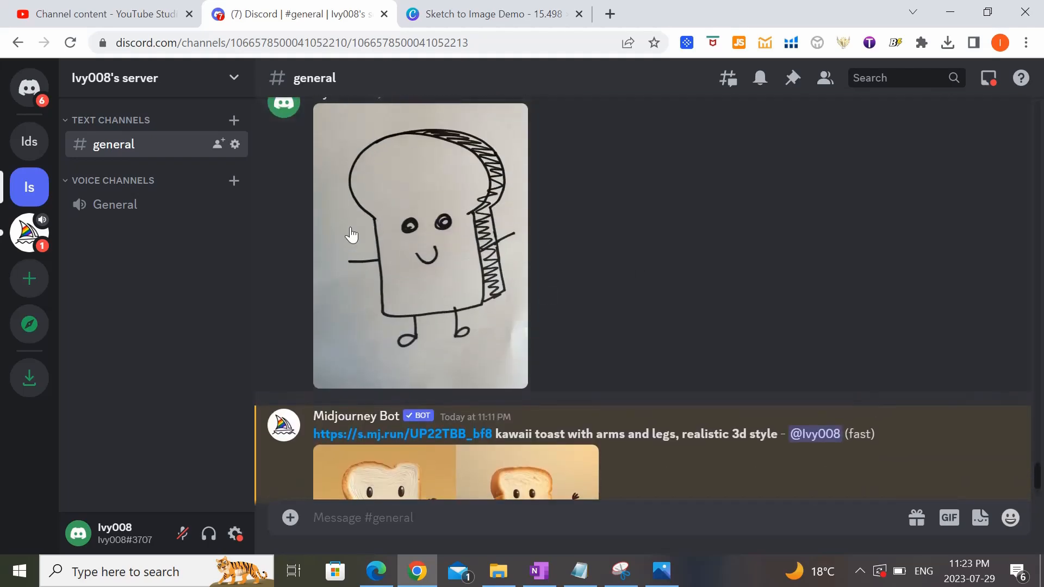
pyautogui.scroll(-5, 413, 190)
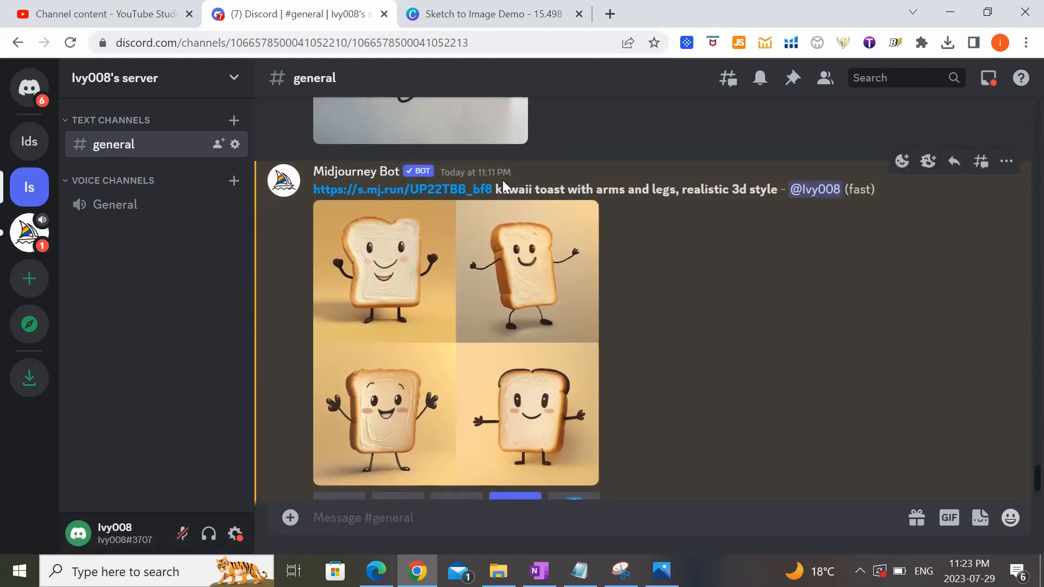
pyautogui.moveTo(496, 189); pyautogui.dragTo(771, 190)
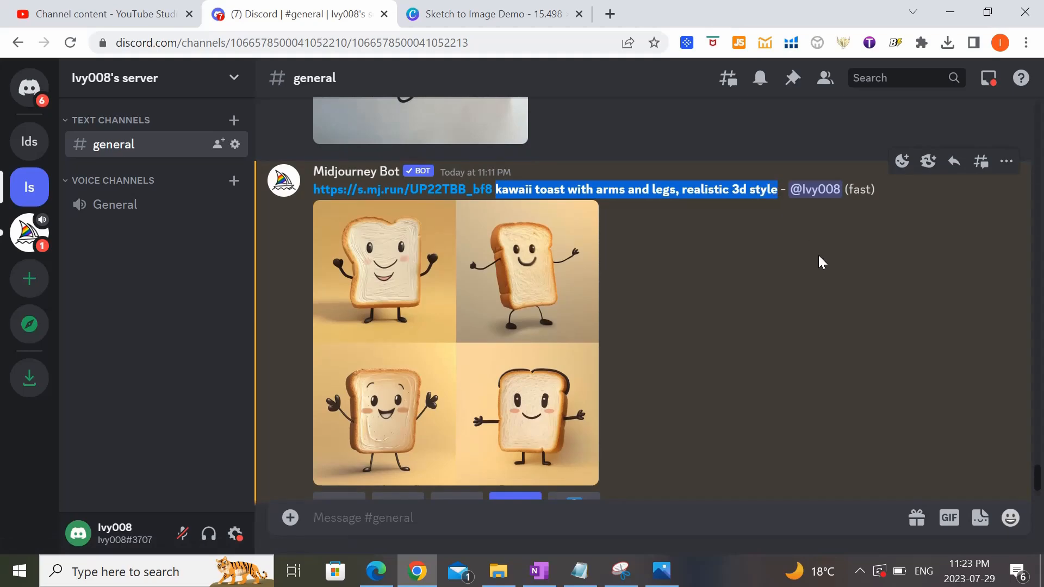
pyautogui.scroll(5, 819, 256)
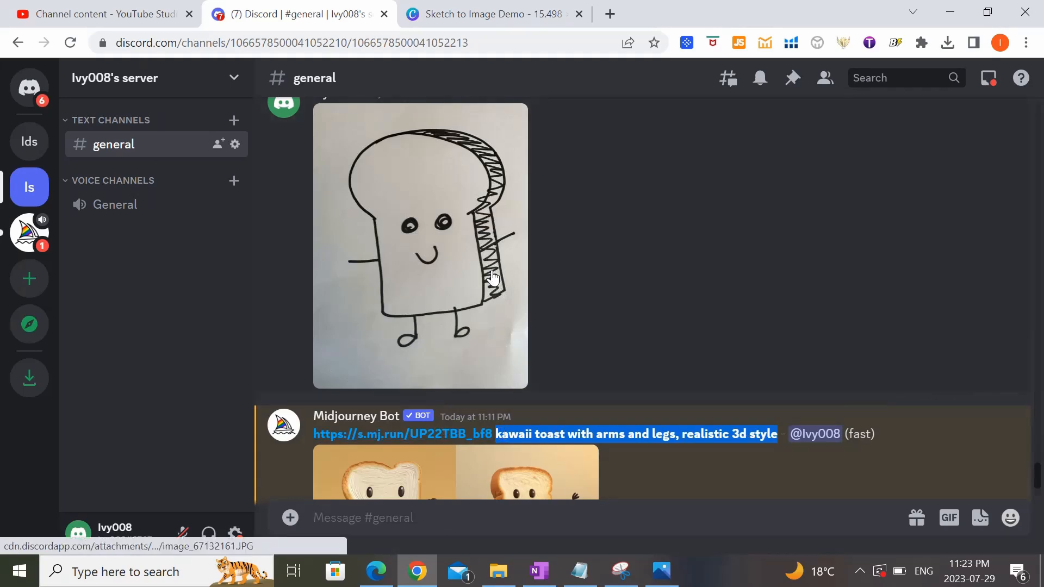
pyautogui.scroll(-3, 723, 416)
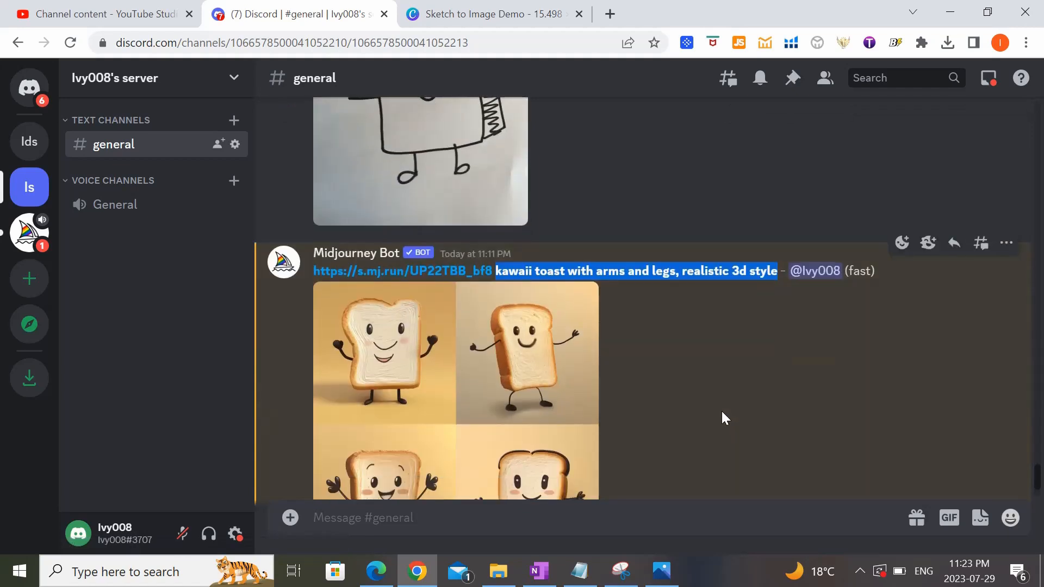
pyautogui.scroll(3, 721, 411)
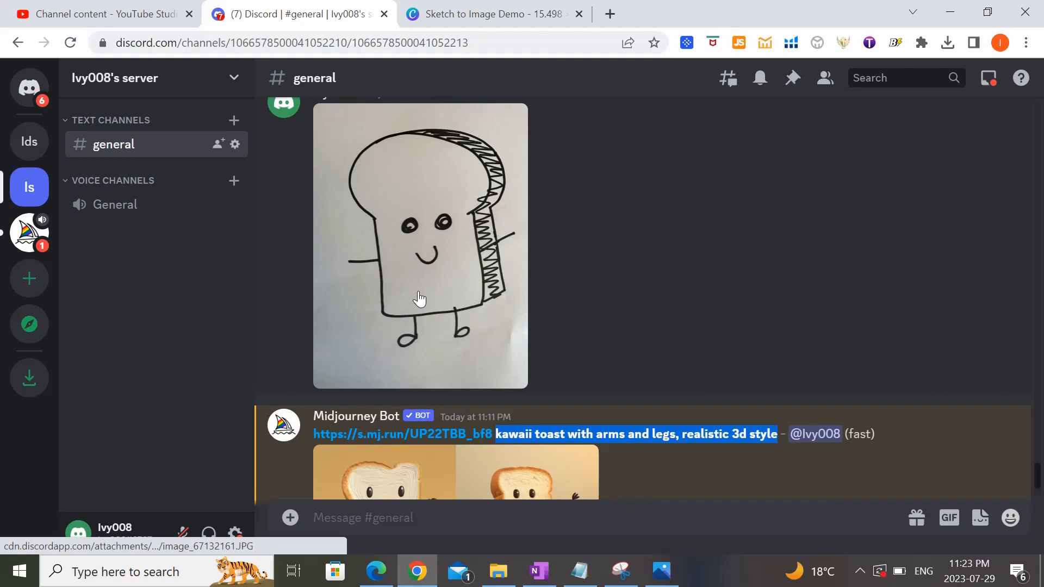
pyautogui.scroll(1, 619, 292)
pyautogui.scroll(-1, 618, 293)
pyautogui.scroll(-2, 472, 272)
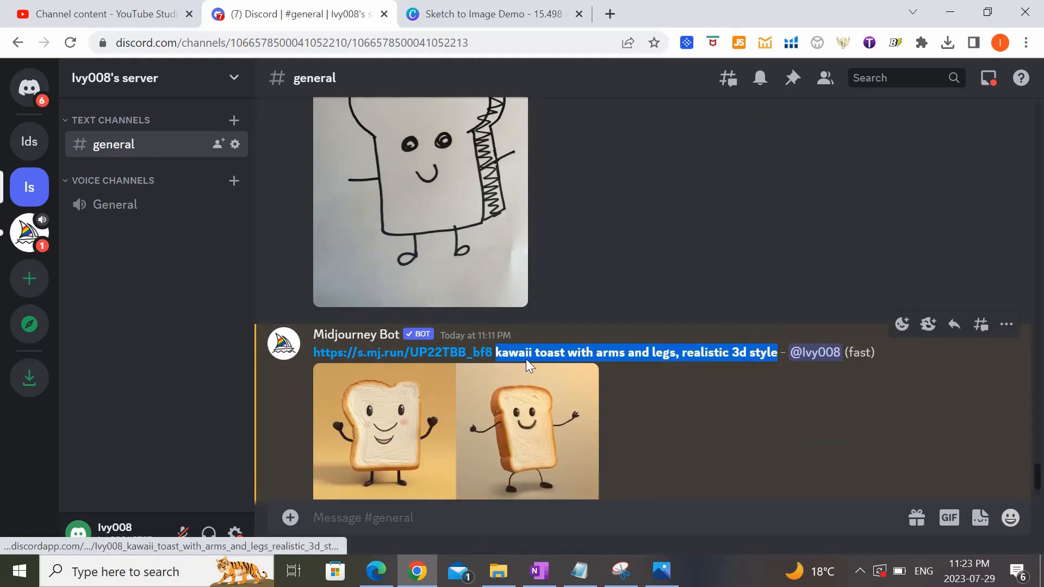
# Step: Run /imagine with only the copied text "kawaii toast with arms and legs, realistic 3d style", without the sketch link
pyautogui.click(564, 521)
pyautogui.write('/imagine')
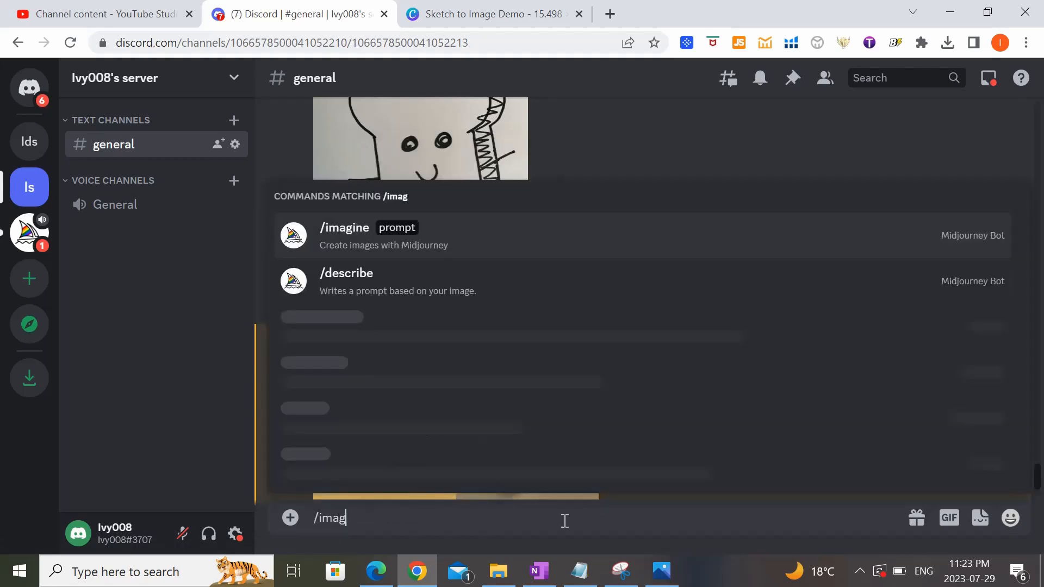
pyautogui.moveTo(497, 355); pyautogui.dragTo(780, 357)
pyautogui.hotkey('ctrl', 'c')
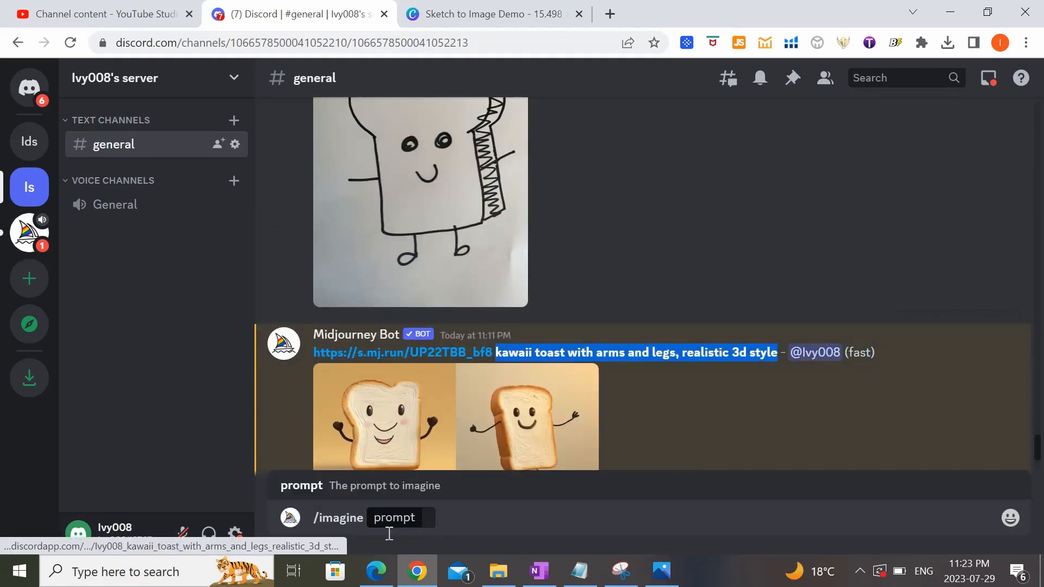
pyautogui.click(380, 519)
pyautogui.hotkey('ctrl', 'v')
pyautogui.press('Return')
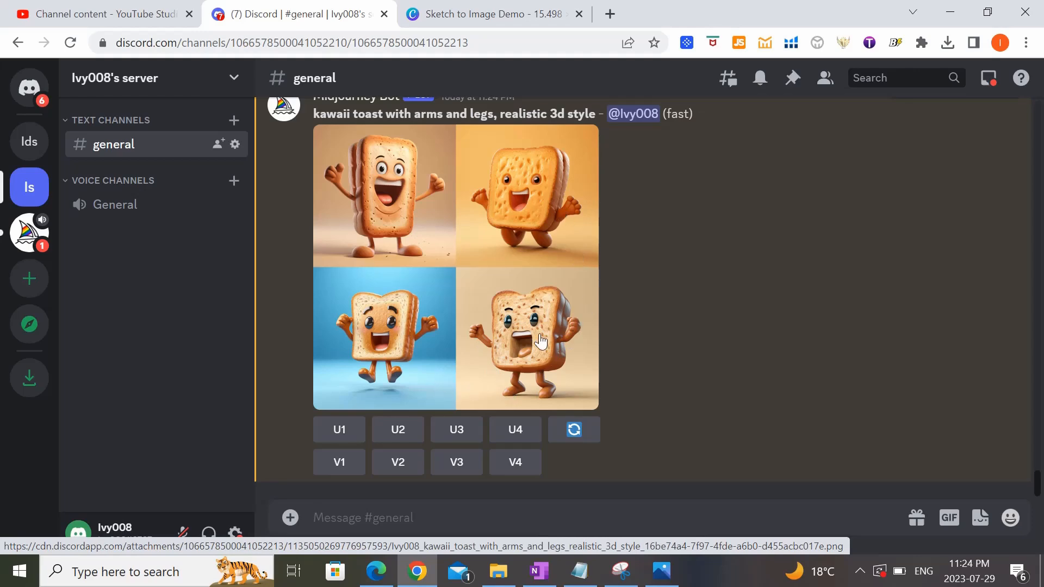
# Step: Compare the text-only toast grid with the toast sketch, the sketch-based grid and the upscaled fourth image
pyautogui.scroll(15, 533, 294)
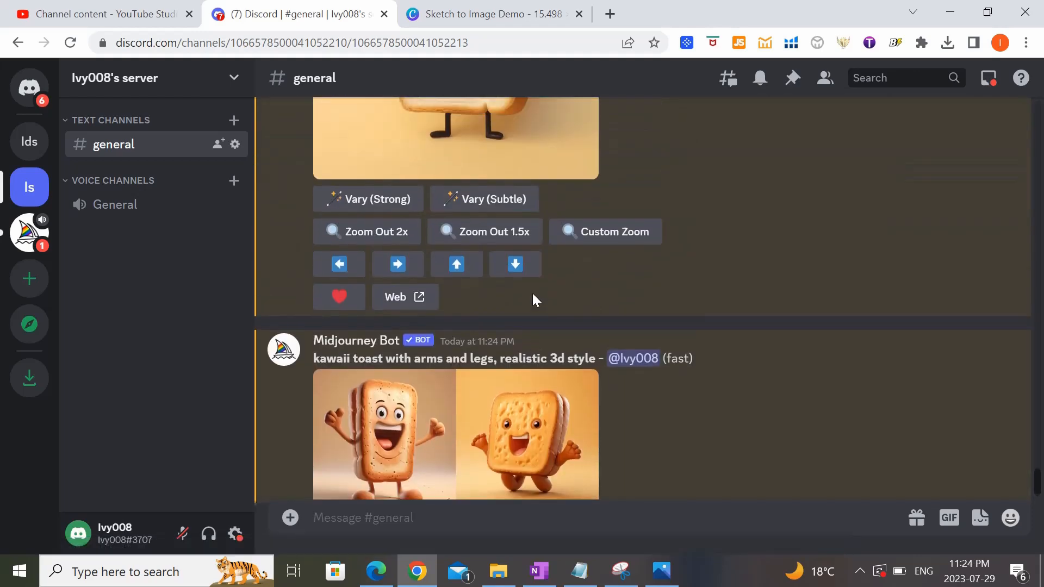
pyautogui.scroll(10, 533, 296)
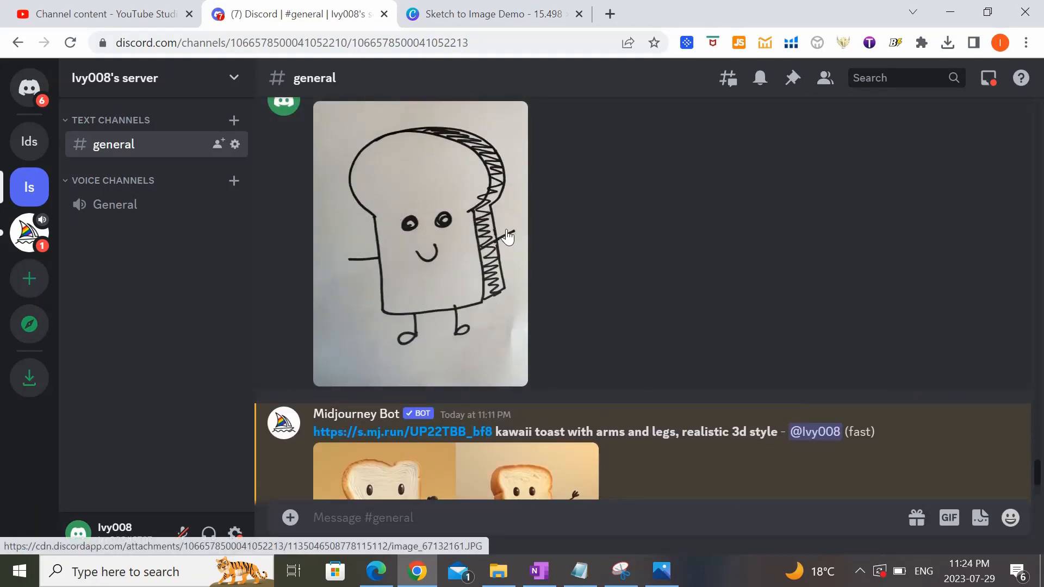
pyautogui.scroll(-2, 431, 209)
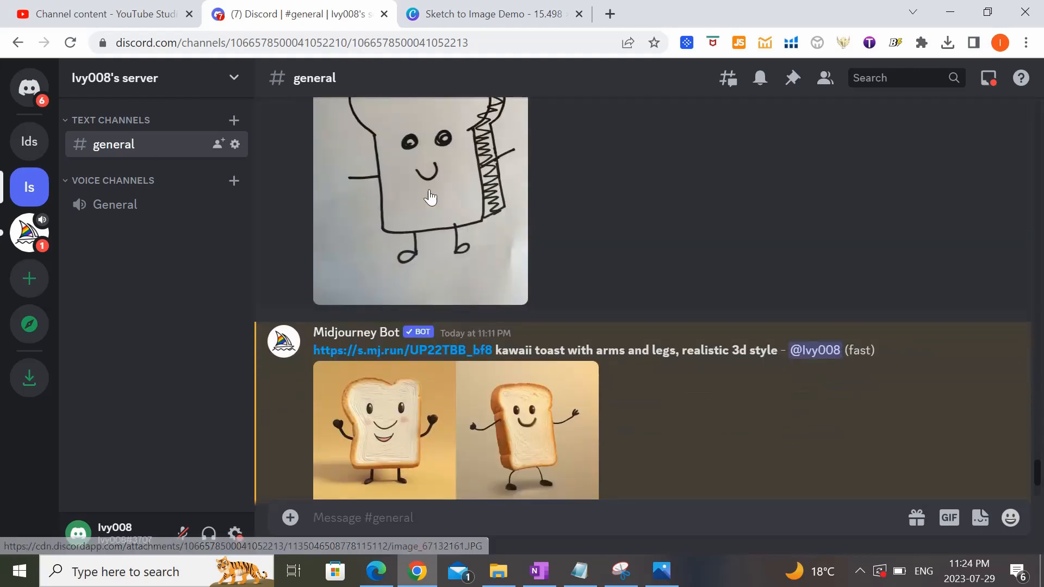
pyautogui.scroll(-2, 560, 351)
pyautogui.scroll(-2, 560, 353)
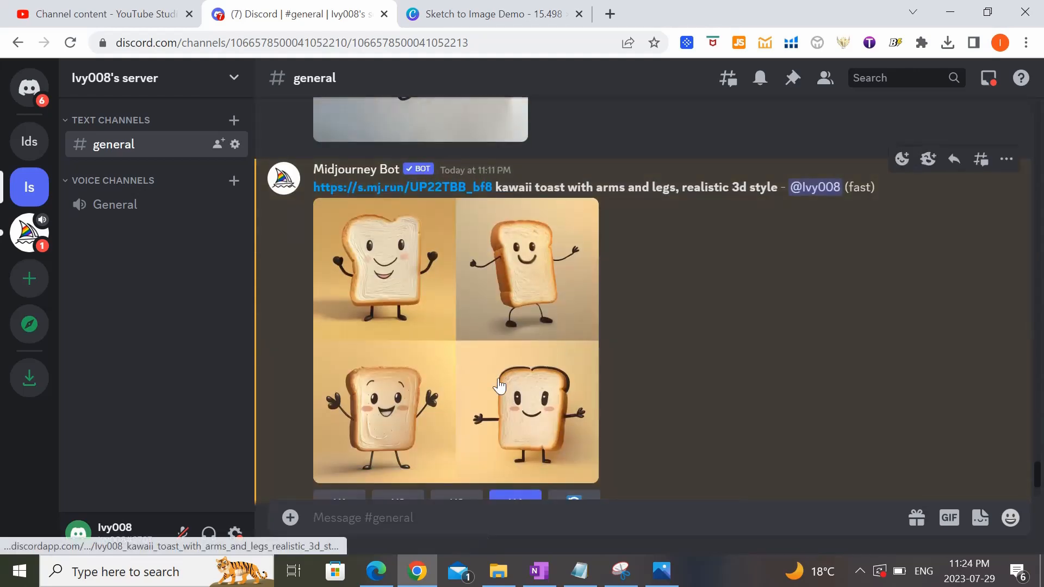
pyautogui.scroll(-10, 558, 370)
pyautogui.scroll(-4, 556, 371)
pyautogui.scroll(-2, 555, 363)
pyautogui.scroll(1, 552, 354)
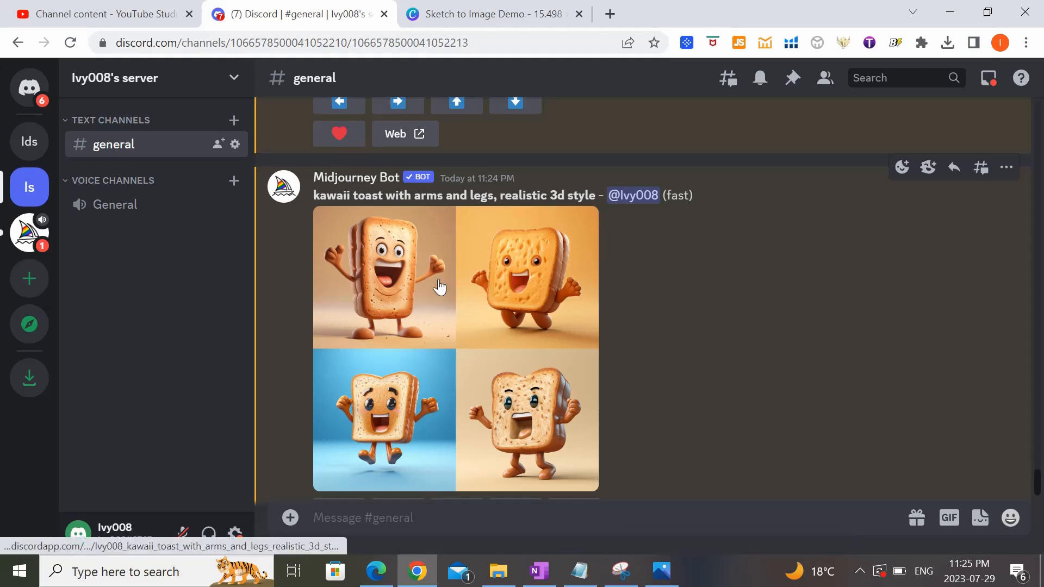
pyautogui.scroll(10, 526, 364)
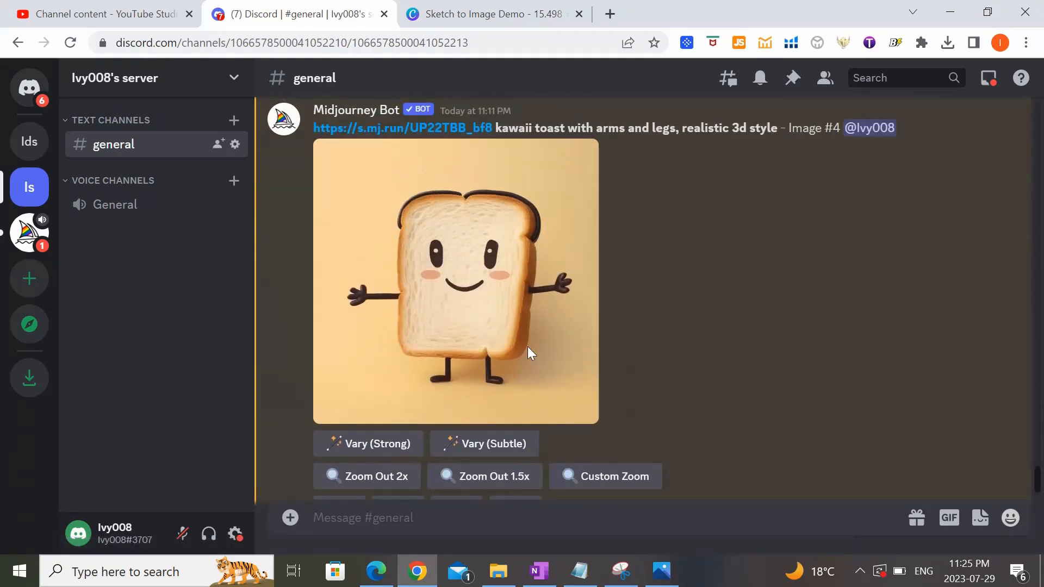
pyautogui.scroll(8, 546, 336)
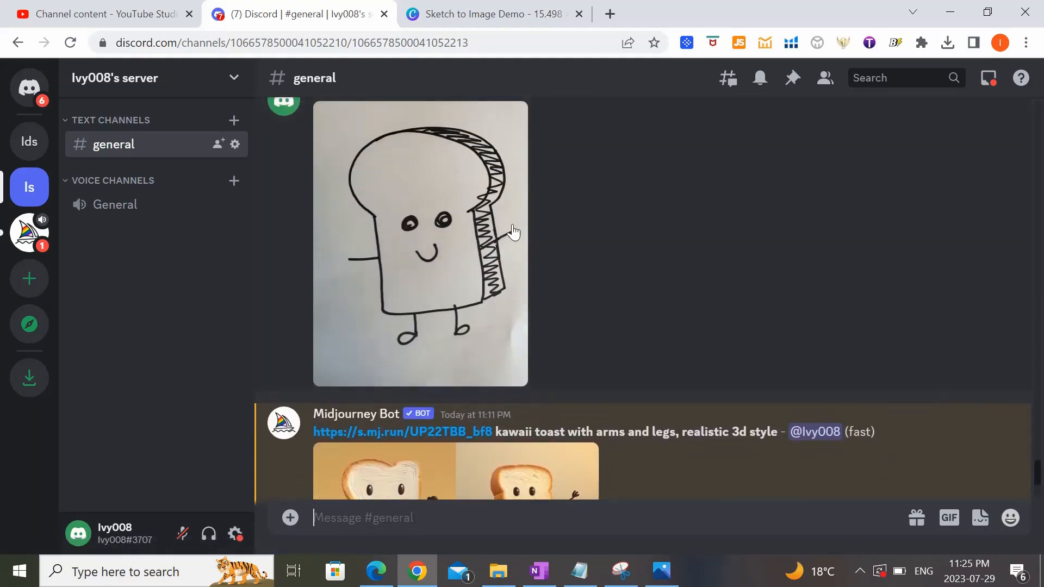
pyautogui.scroll(-10, 503, 299)
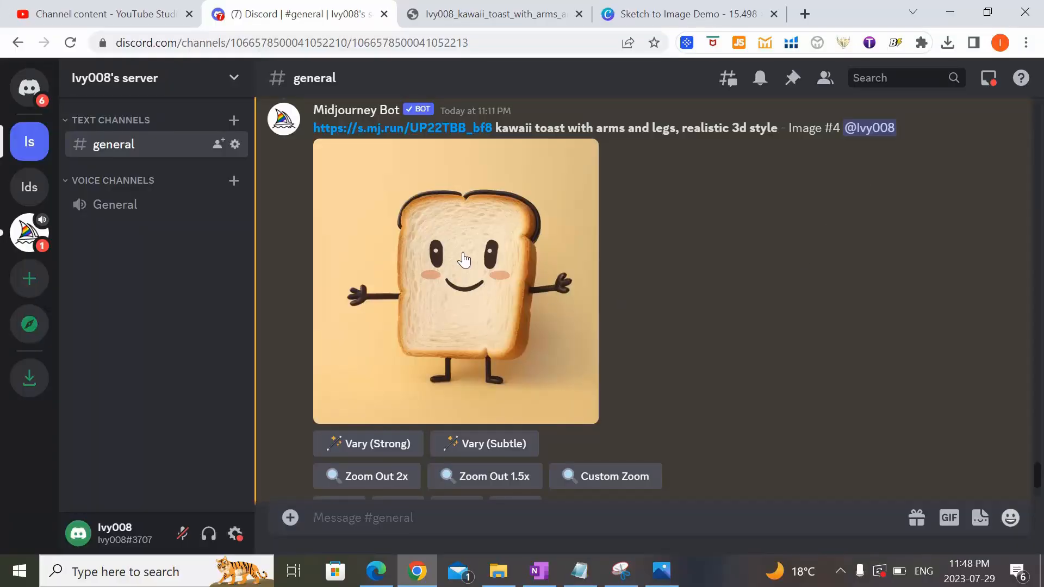
# Step: Open the upscaled fourth toast image at full size in the browser and copy the image
pyautogui.click(548, 294)
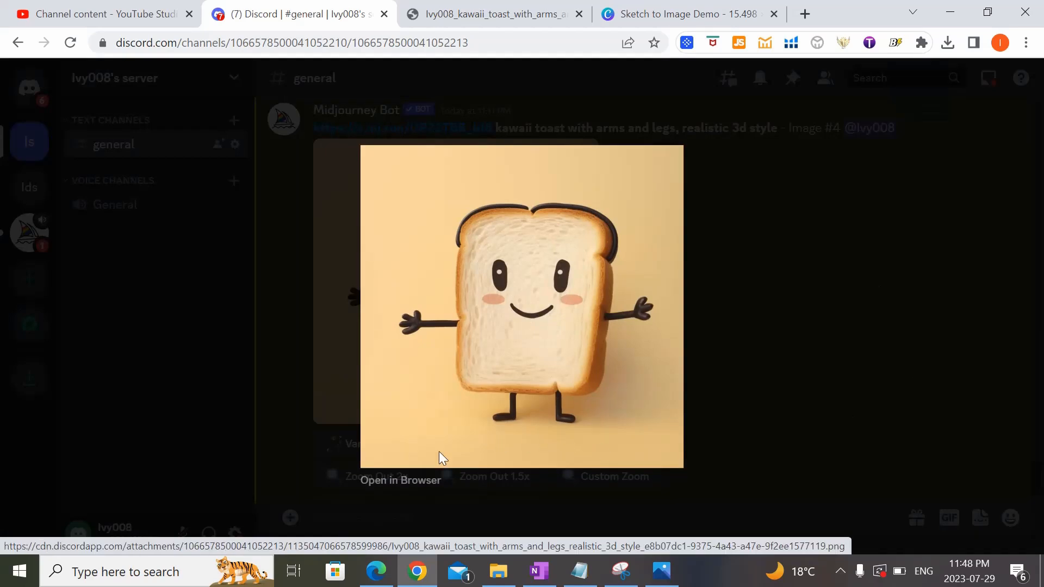
pyautogui.click(423, 480)
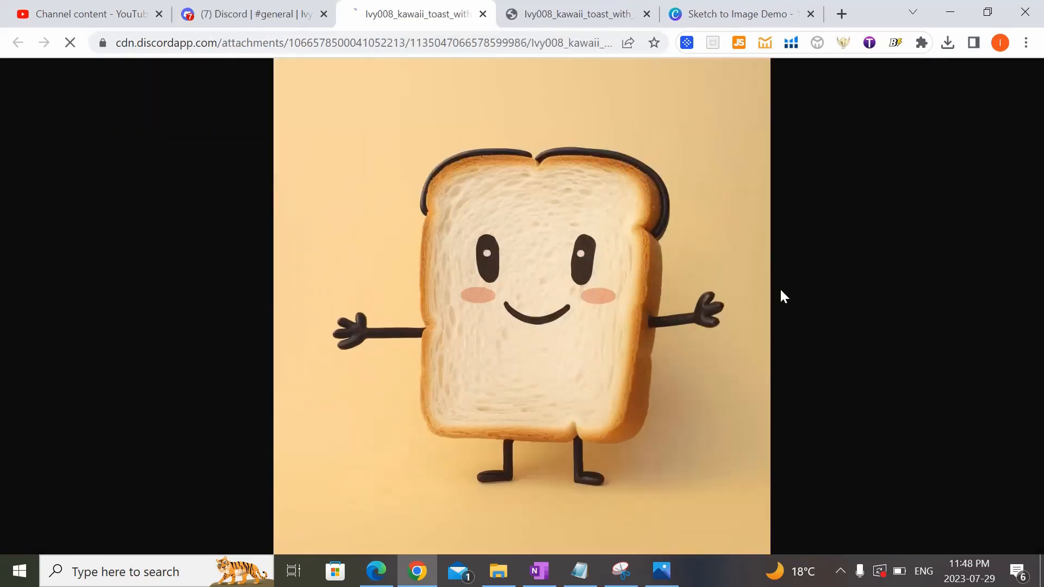
pyautogui.rightClick(616, 307)
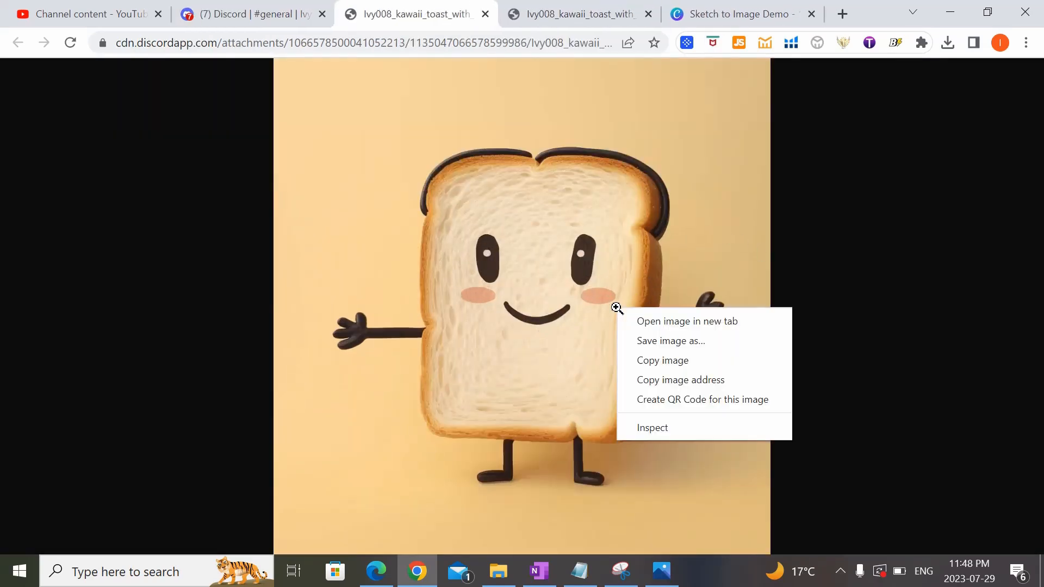
pyautogui.click(704, 363)
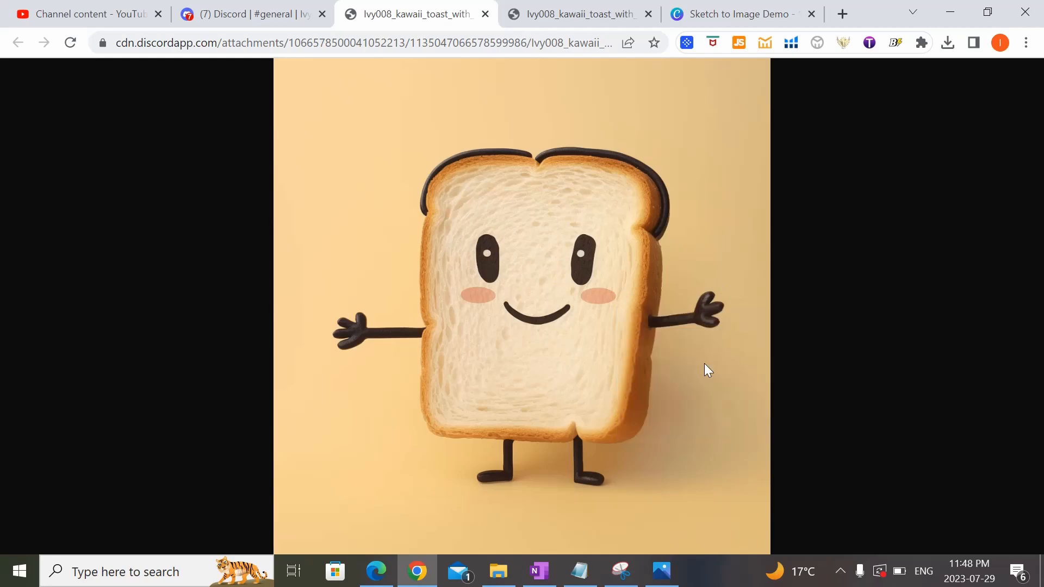
# Step: Switch to the Canva design Sketch to Image Demo, paste the toast on the front cover and remove its background
pyautogui.click(716, 7)
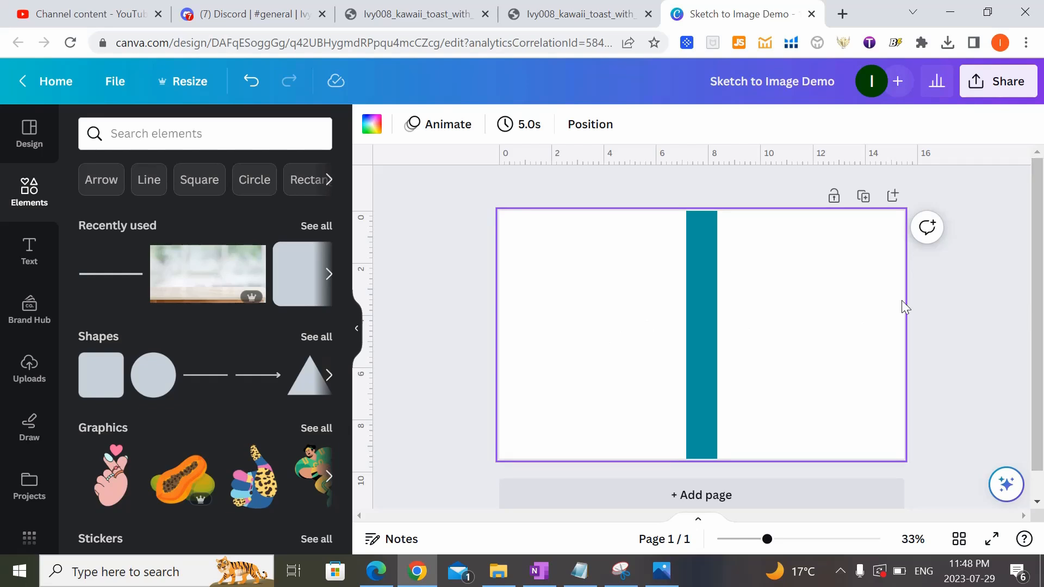
pyautogui.hotkey('ctrl', 'v')
pyautogui.moveTo(739, 352); pyautogui.dragTo(842, 348)
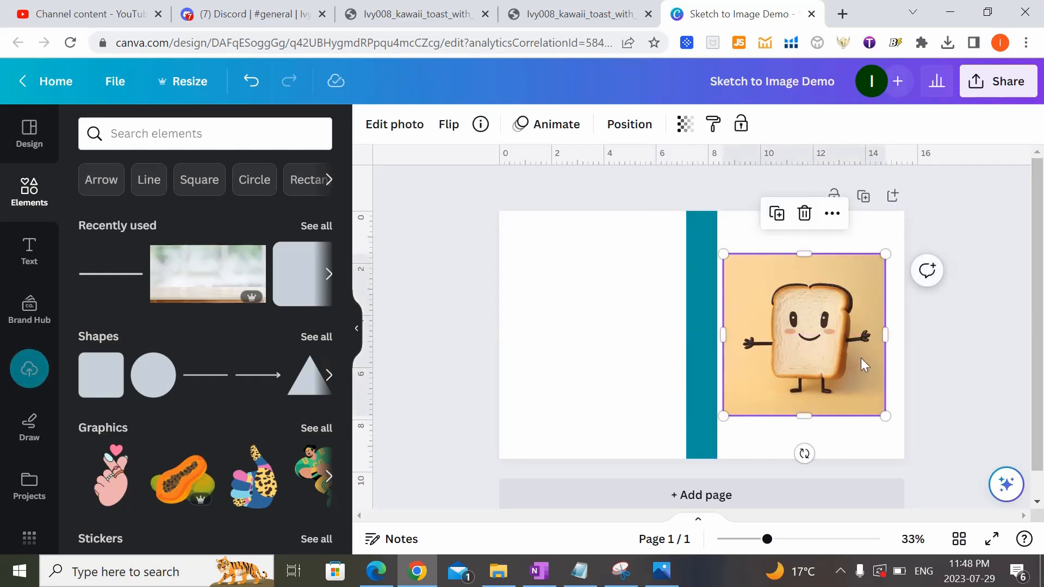
pyautogui.click(397, 124)
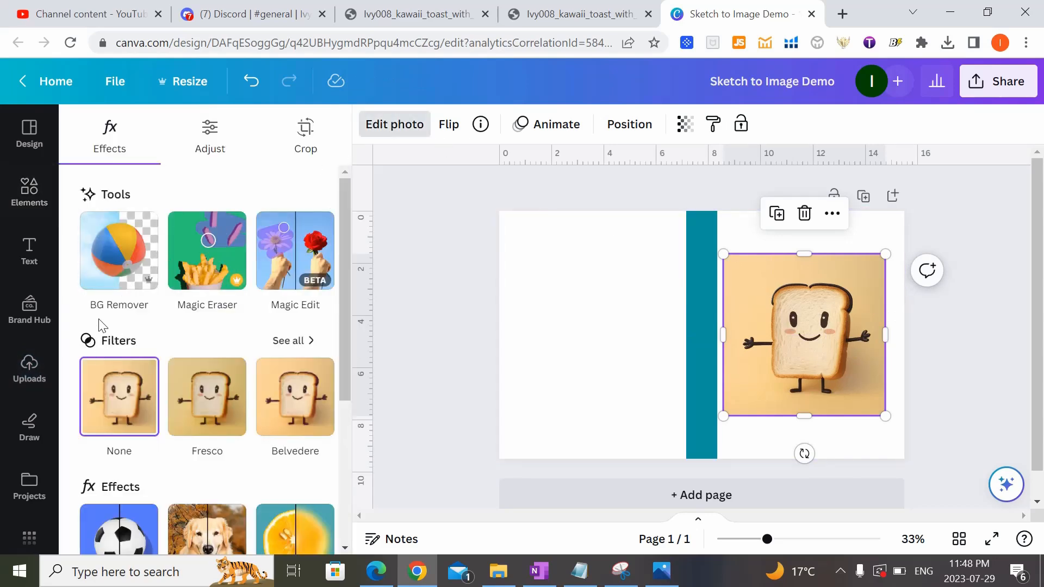
pyautogui.click(122, 283)
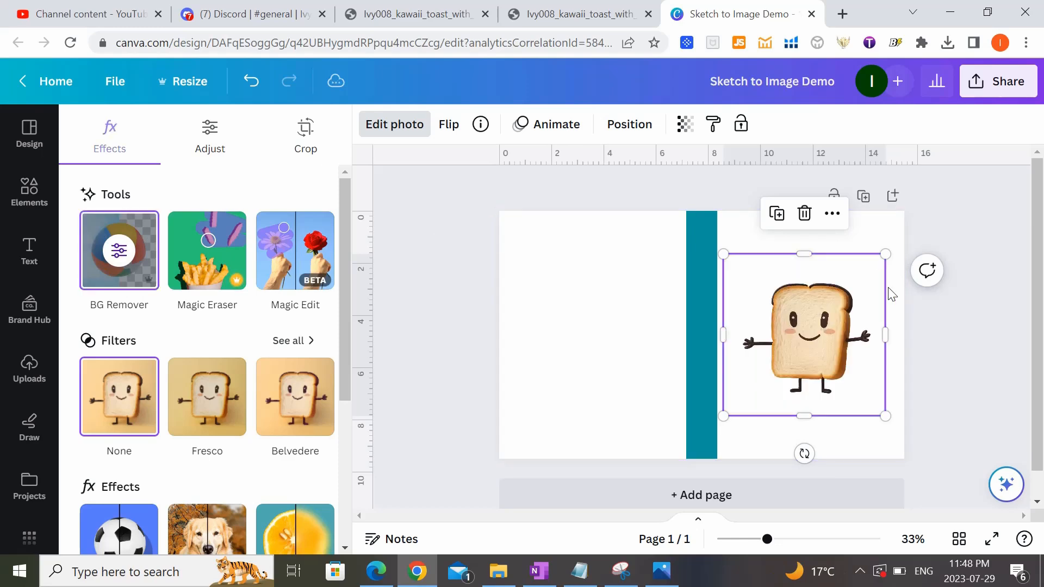
pyautogui.click(931, 371)
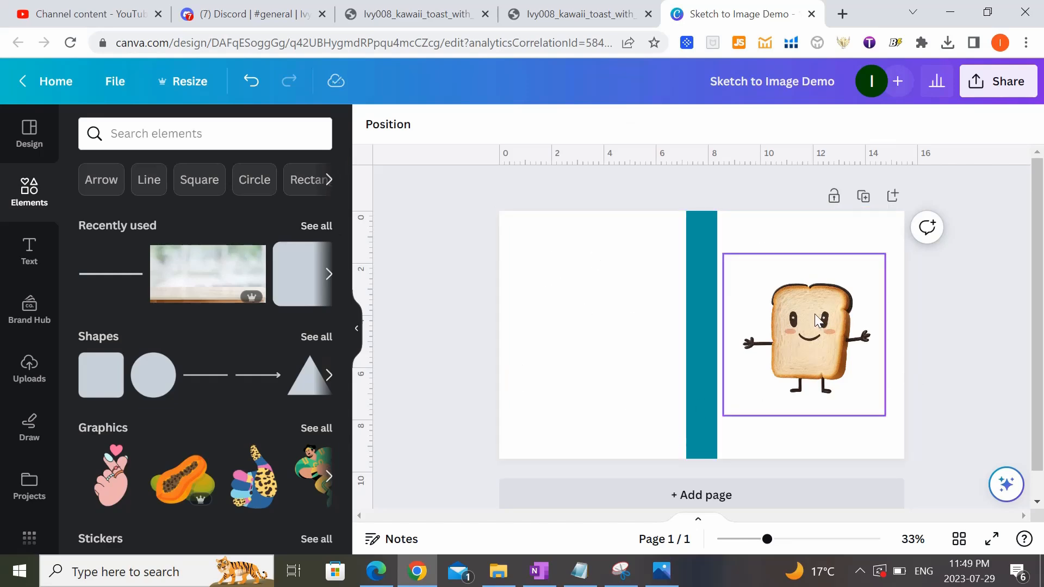
# Step: Fill the cover page with the recently used blurred wooden table photo, then enlarge and reposition the toast character on the front cover
pyautogui.click(316, 225)
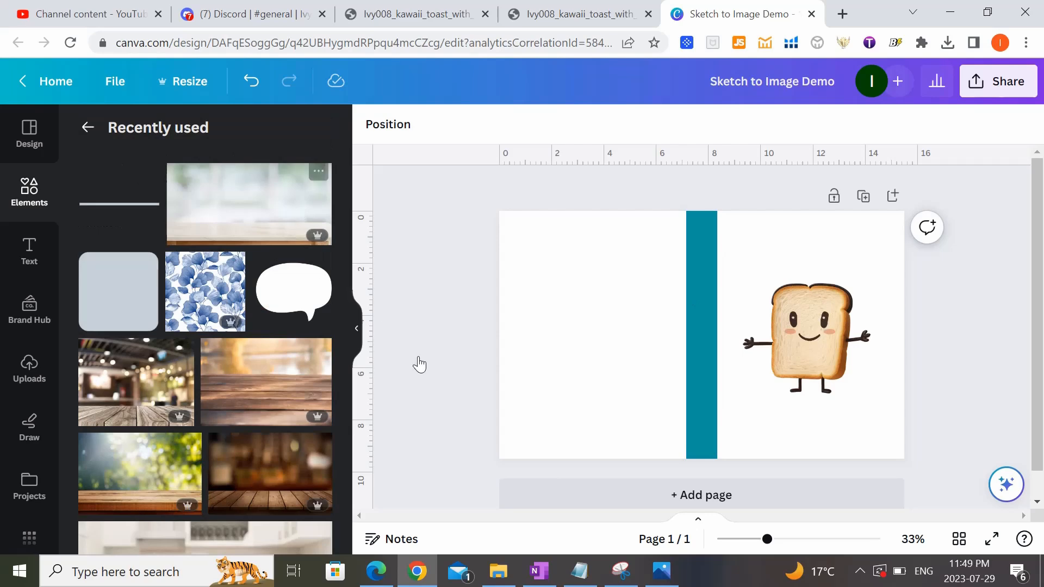
pyautogui.moveTo(266, 382); pyautogui.dragTo(519, 250)
pyautogui.click(807, 331)
pyautogui.moveTo(725, 273); pyautogui.dragTo(701, 248)
pyautogui.moveTo(809, 365); pyautogui.dragTo(827, 397)
pyautogui.moveTo(716, 278); pyautogui.dragTo(706, 261)
# Step: Add a rounded rectangle as a label above the toast character and fill it white
pyautogui.click(118, 291)
pyautogui.moveTo(736, 299); pyautogui.dragTo(729, 321)
pyautogui.moveTo(705, 398); pyautogui.dragTo(812, 274)
pyautogui.click(453, 124)
pyautogui.click(271, 222)
pyautogui.click(953, 302)
# Step: Add the heading "Composition Notebook", change it to a narrow hand-lettered capitals font and fit it inside the white label
pyautogui.click(29, 251)
pyautogui.click(212, 331)
pyautogui.write('Composition Notebook')
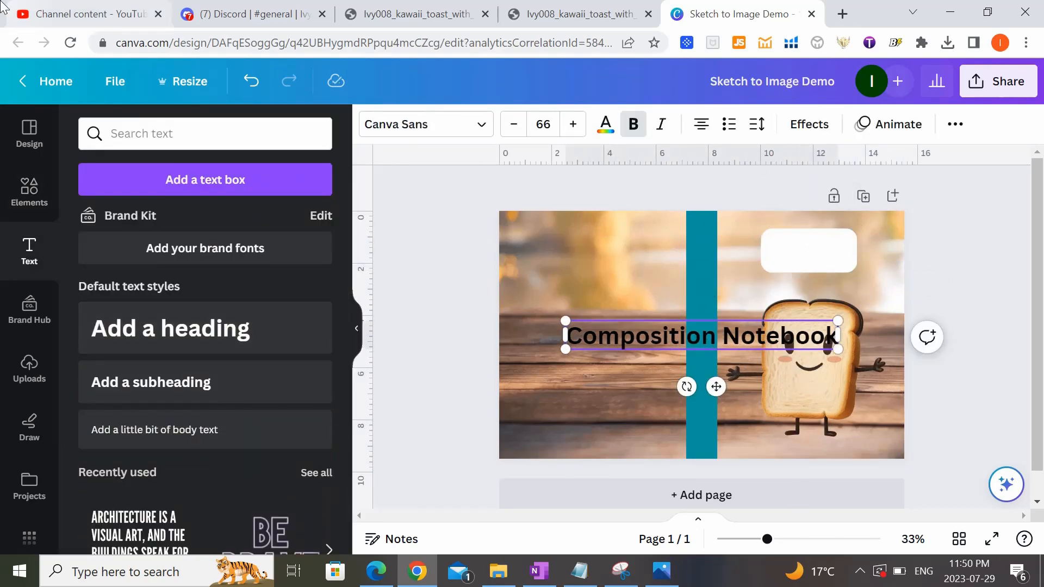
pyautogui.click(425, 124)
pyautogui.click(130, 376)
pyautogui.moveTo(768, 229); pyautogui.dragTo(770, 230)
pyautogui.moveTo(813, 237); pyautogui.dragTo(810, 241)
pyautogui.click(971, 324)
# Step: Add two black horizontal lines beneath the title in the white label and extend the label slightly to fit them
pyautogui.click(29, 192)
pyautogui.click(119, 204)
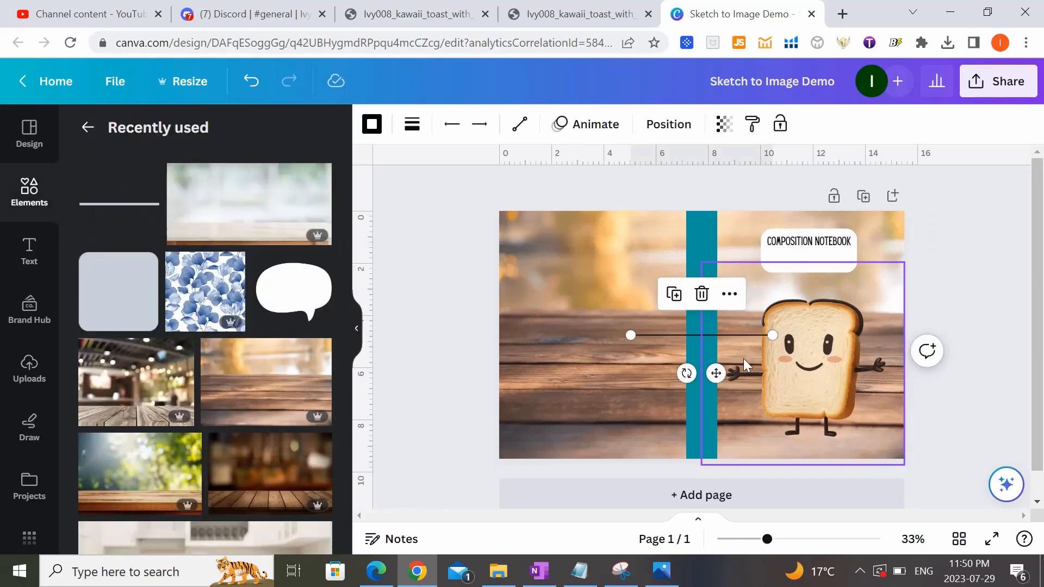
pyautogui.click(816, 262)
pyautogui.click(816, 269)
pyautogui.moveTo(812, 273); pyautogui.dragTo(813, 276)
pyautogui.click(947, 308)
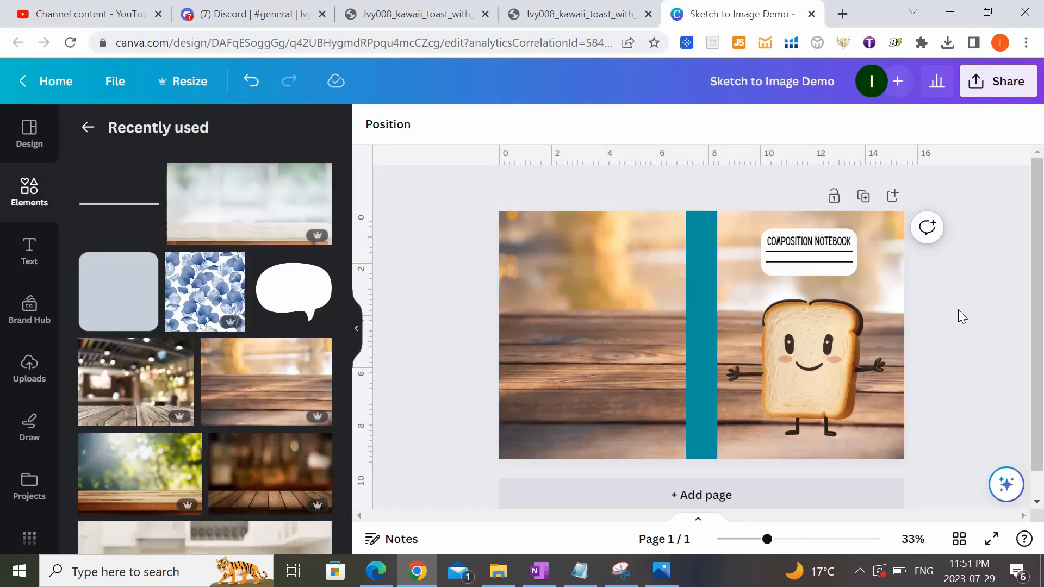